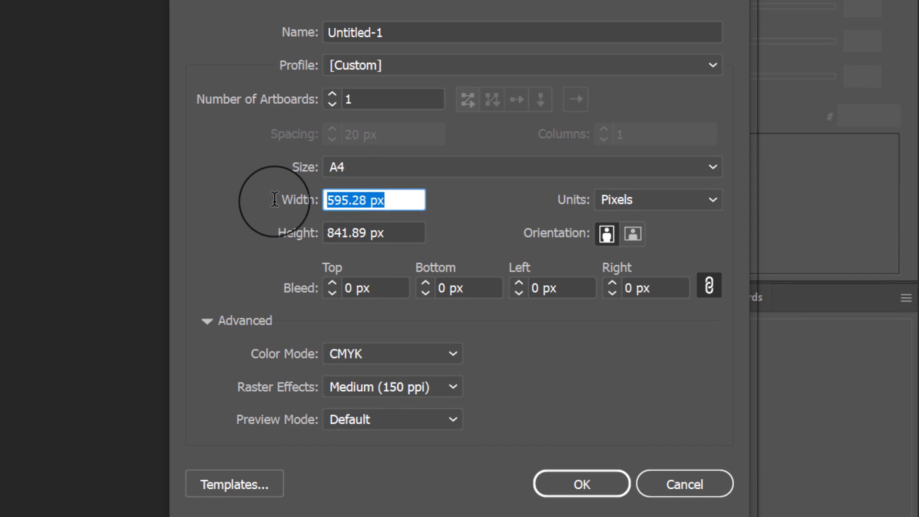
Create a new document 1500 px wide and 1500 px high in RGB color mode.
type("1500 px")
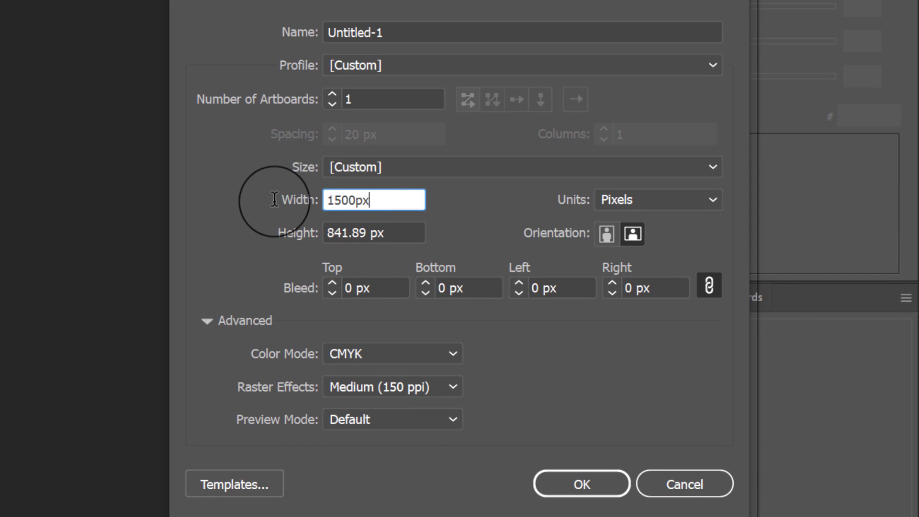
key("Tab")
type("150")
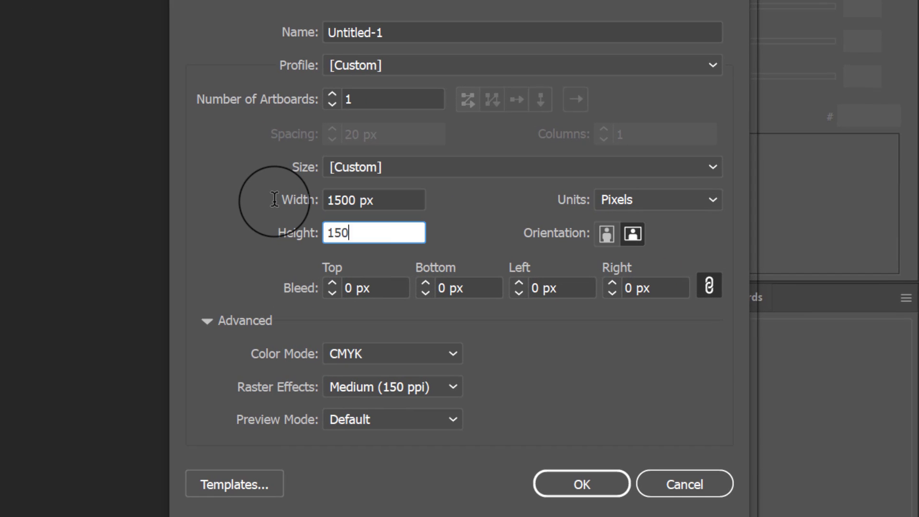
type("0px")
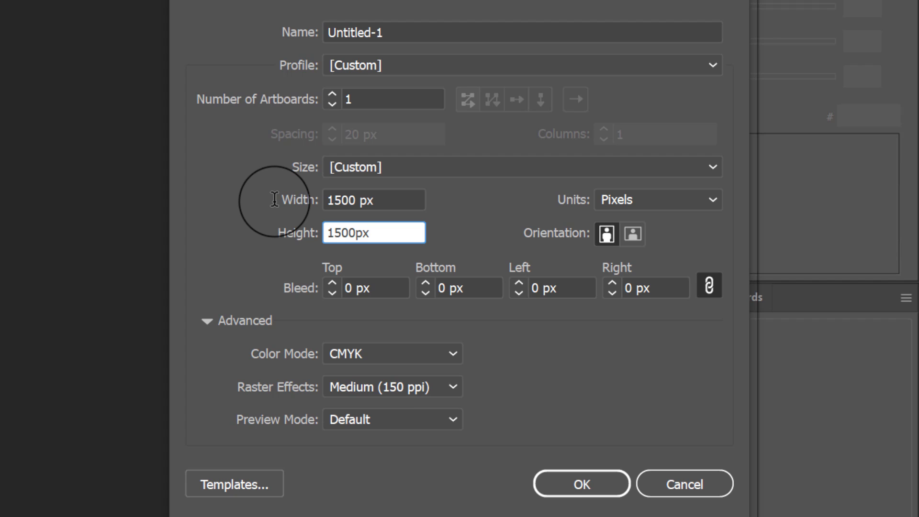
left_click(392, 353)
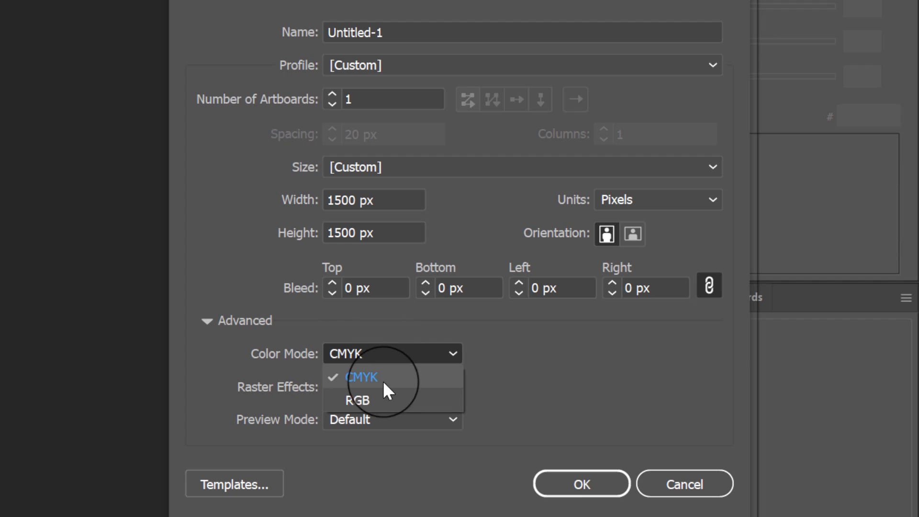
left_click(381, 398)
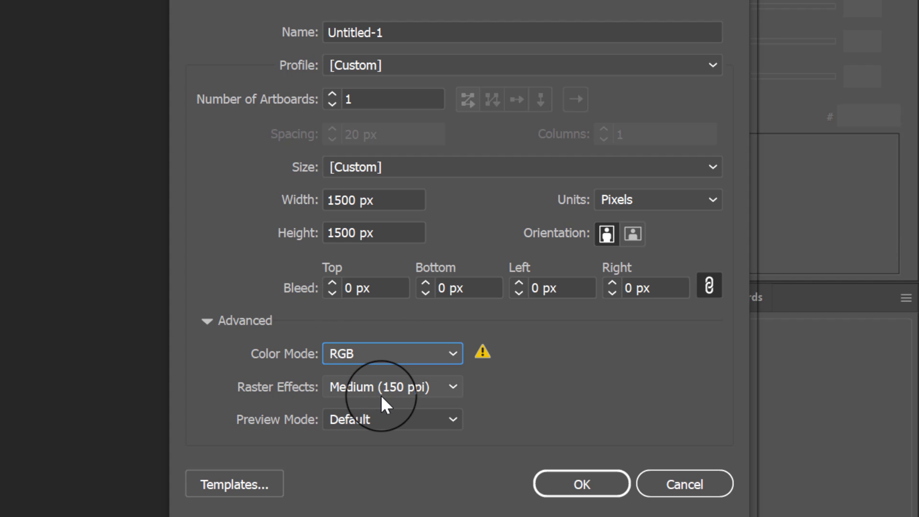
left_click(560, 479)
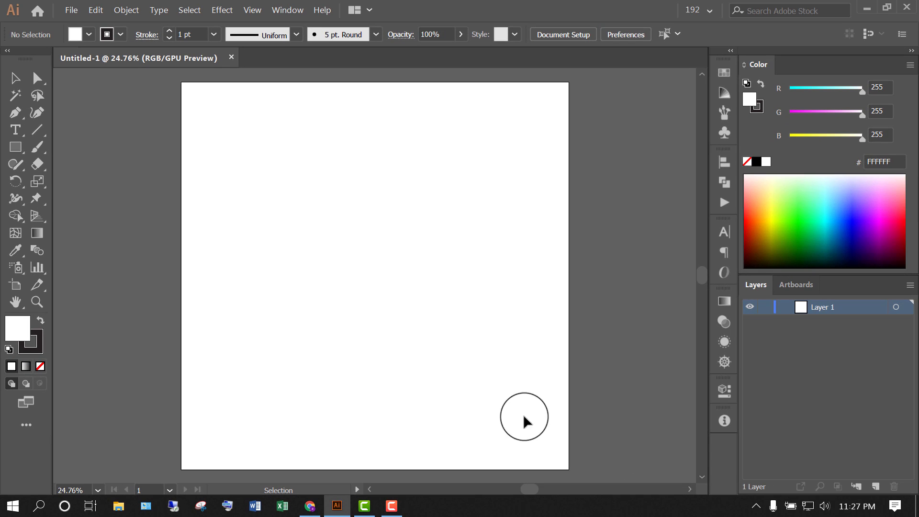
Draw a square with the Rectangle tool around the middle-left area of the artboard.
left_click(22, 154)
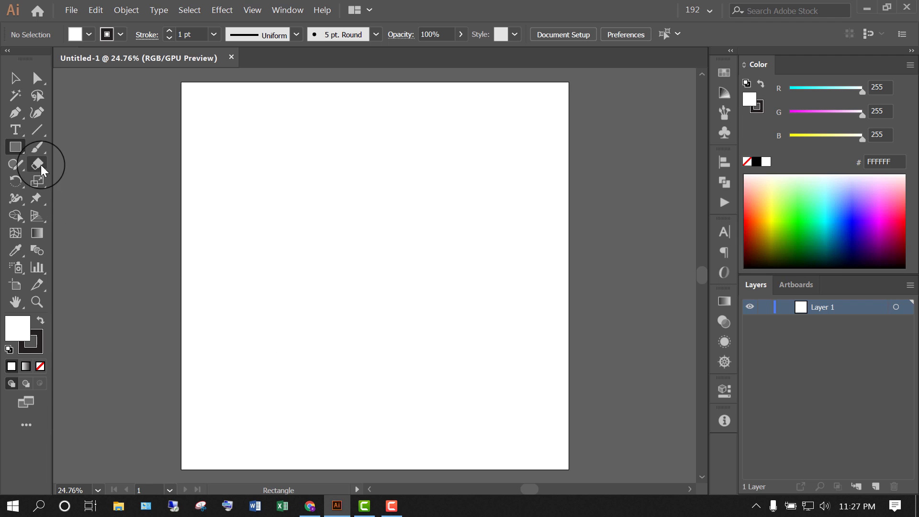
mouse_move(250, 184)
left_mouse_down()
mouse_move(369, 319)
mouse_move(388, 329)
mouse_move(352, 304)
mouse_move(339, 377)
mouse_move(345, 363)
mouse_move(418, 360)
left_mouse_up()
key("shift")
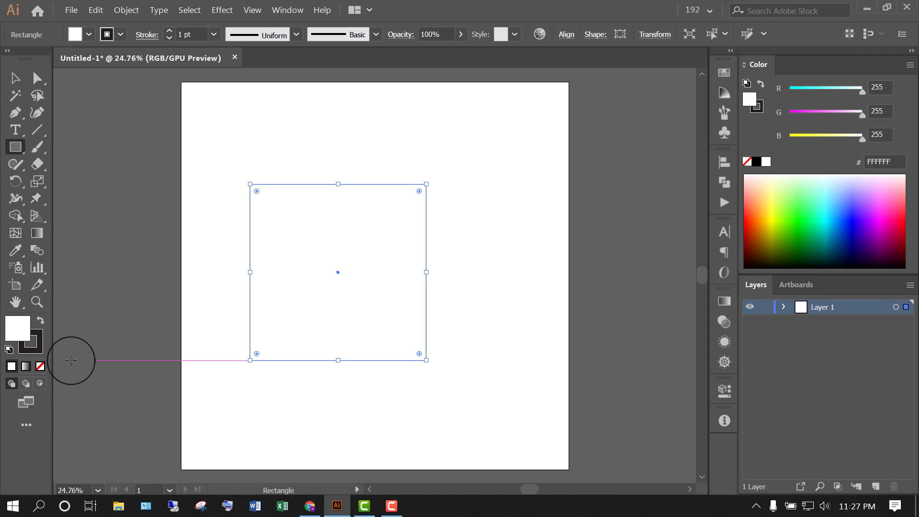
Remove the square's stroke and fill the square with blue 0070C4.
left_click(38, 342)
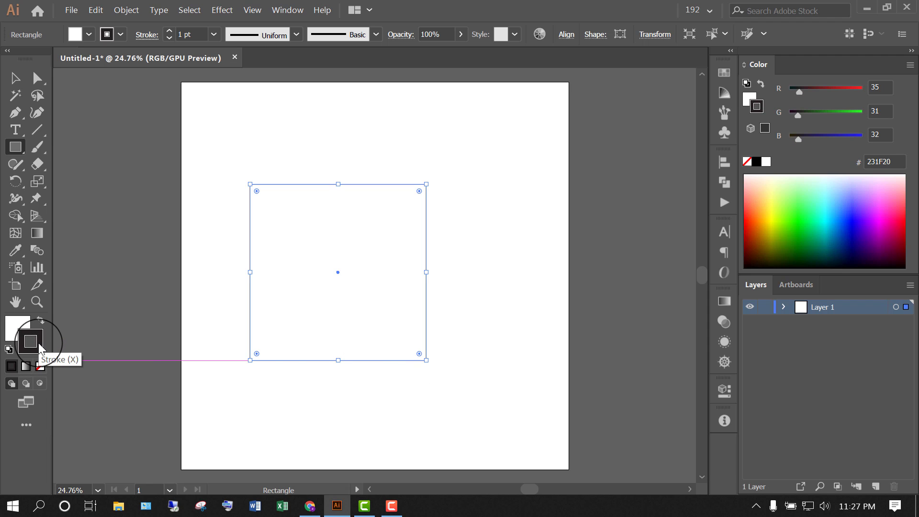
left_click(41, 367)
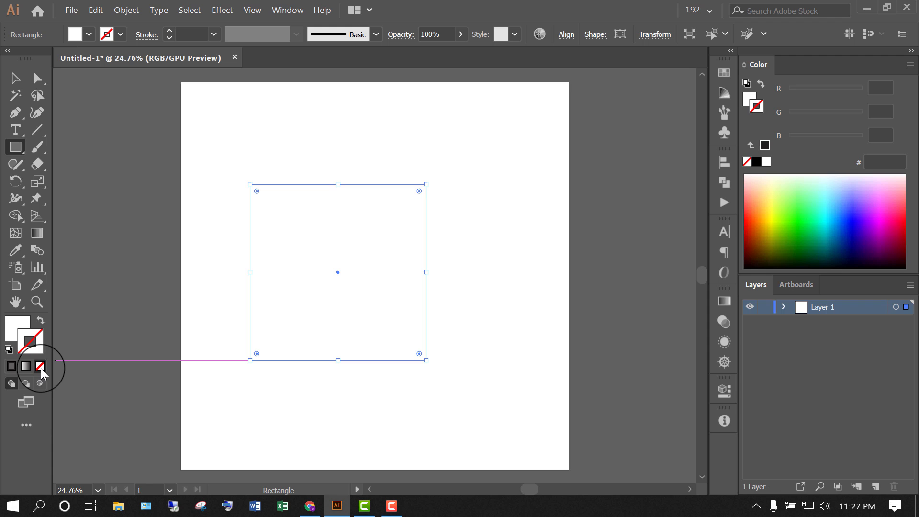
left_click(19, 328)
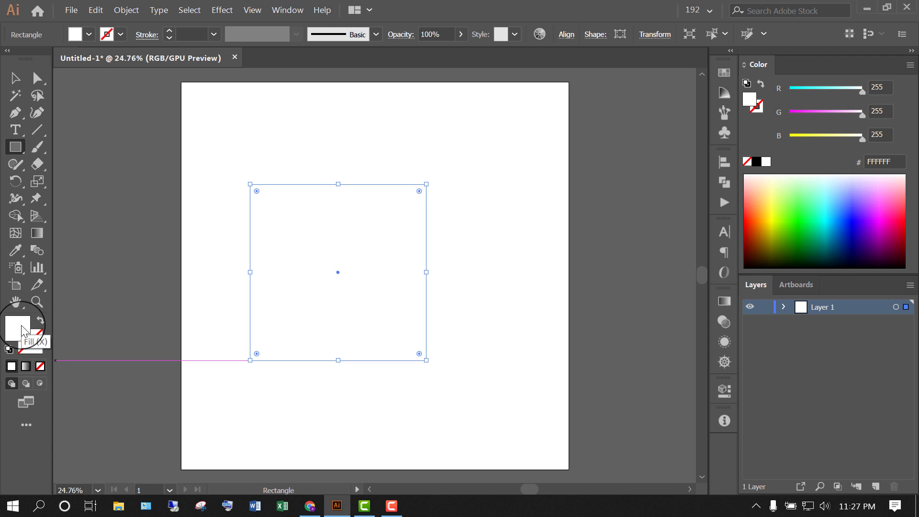
double_click(19, 328)
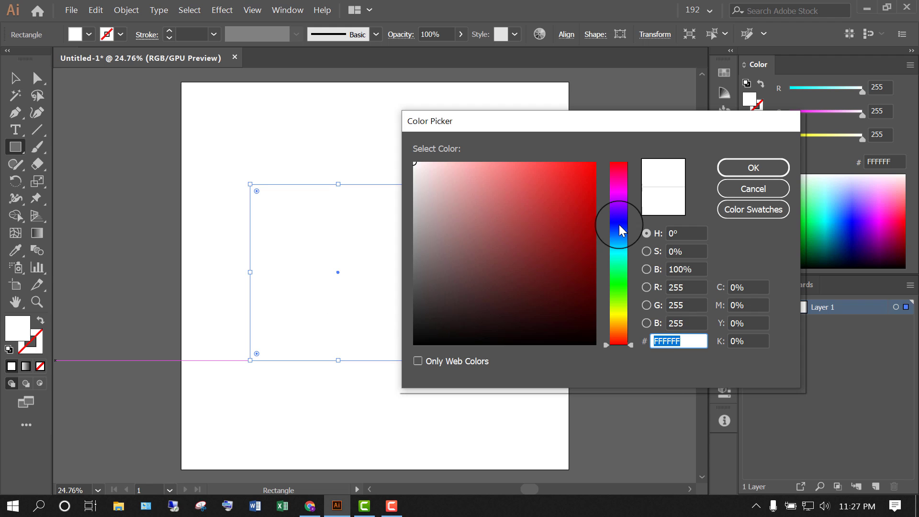
mouse_move(620, 230)
left_mouse_down()
mouse_move(622, 297)
mouse_move(625, 251)
mouse_move(613, 239)
left_mouse_up()
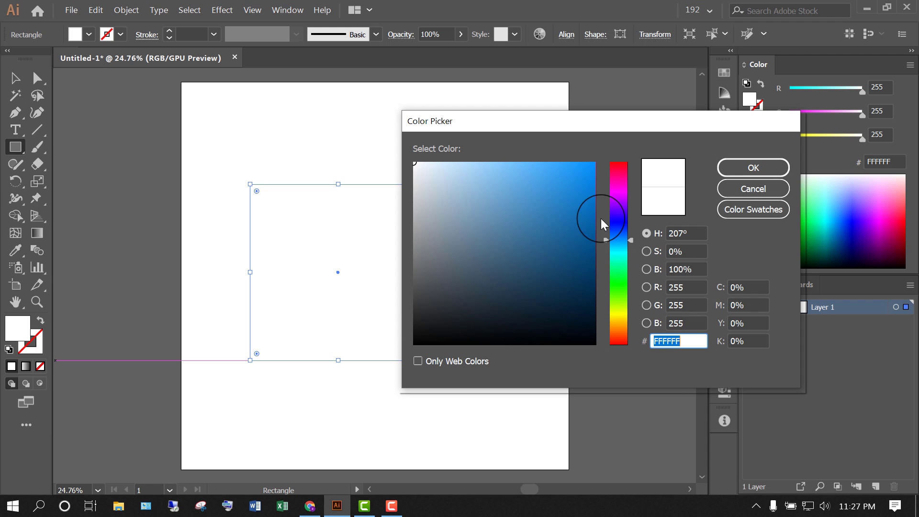
left_click_drag(592, 190, 597, 204)
left_click(753, 168)
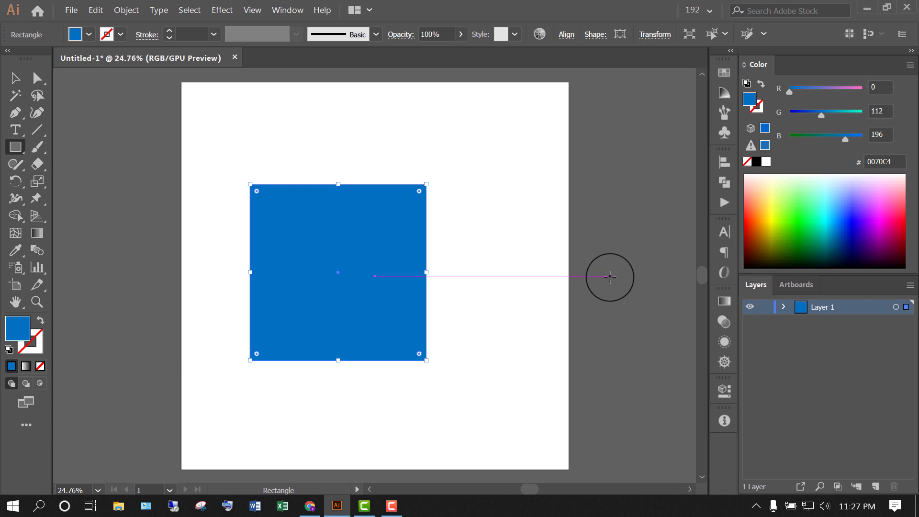
Draw a thin horizontal bar over the square's upper half, extending past its right edge, and fill it with green 03FF39.
left_click_drag(449, 214, 302, 246)
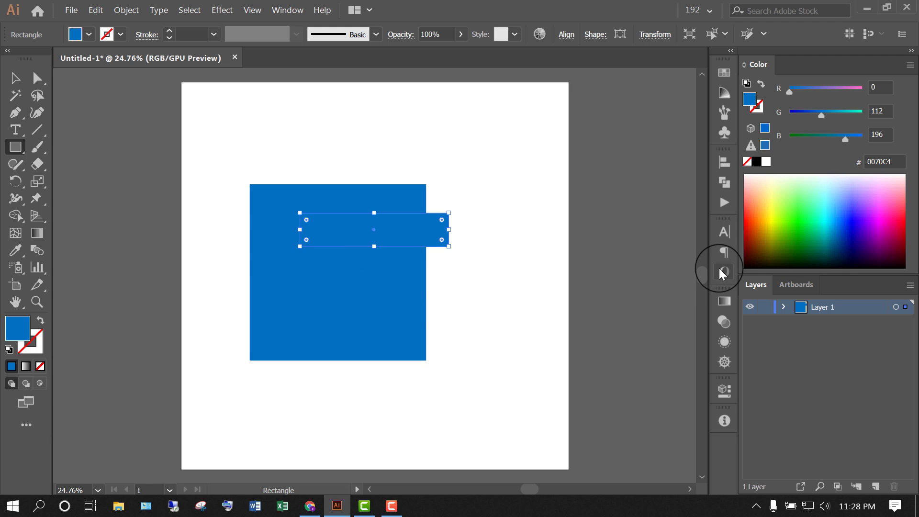
left_click(799, 220)
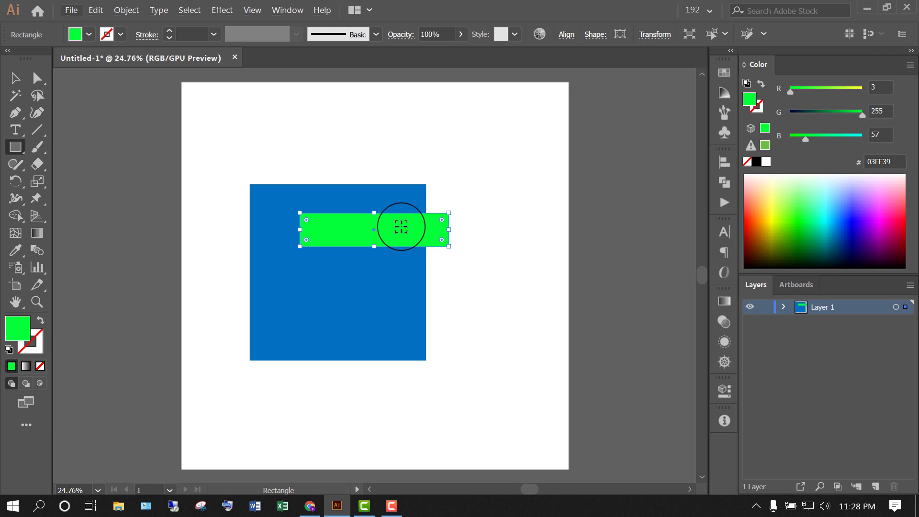
Duplicate the green bar straight down onto the lower half of the blue square.
left_click(16, 77)
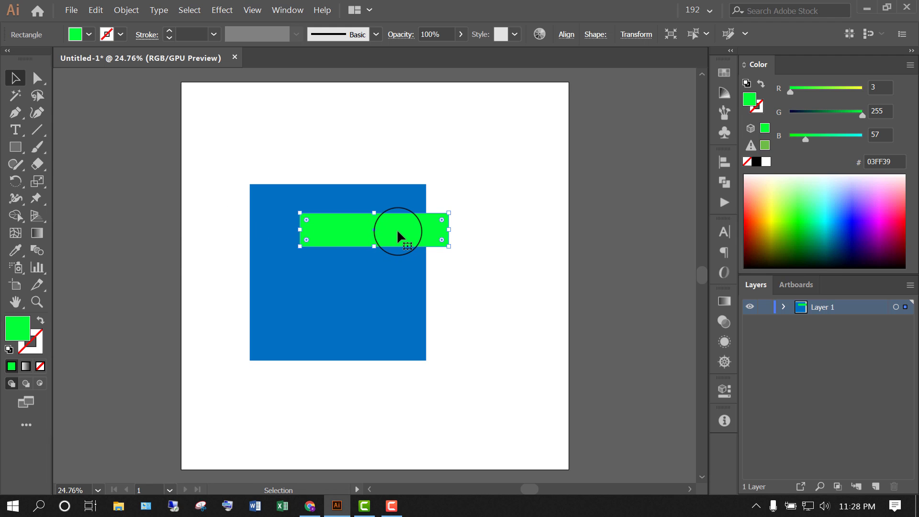
key("alt")
left_click_drag(398, 235, 400, 302)
Select both green bars and nudge them slightly down over the blue square.
left_click_drag(470, 231, 438, 298)
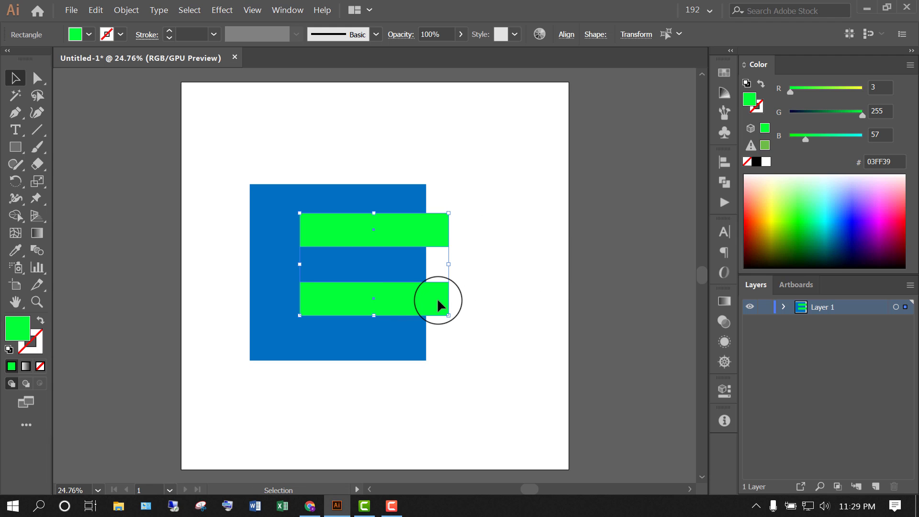
key("Down")
key("Down")
key("Down")
key("Down")
key("Down")
key("Down")
key("Down")
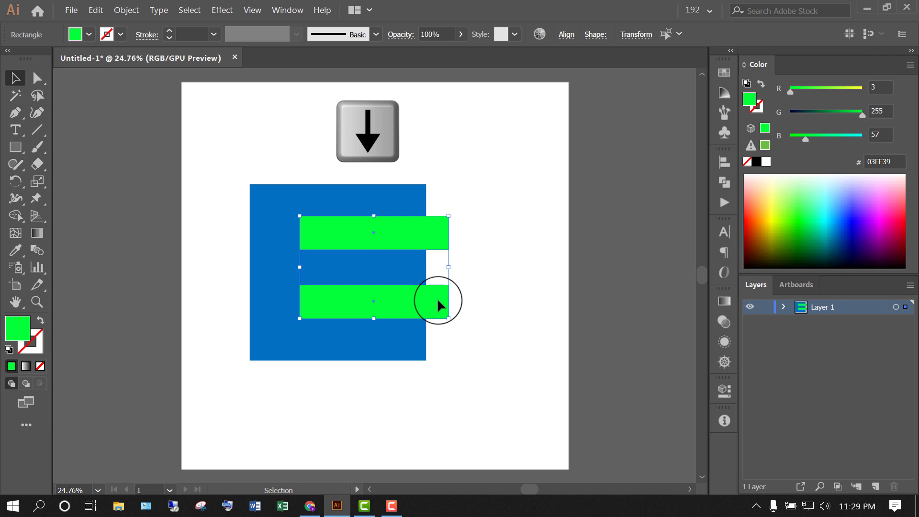
left_click(486, 229)
Nudge only the upper green bar slightly down to even out the three blue arms of the E.
left_click(440, 249)
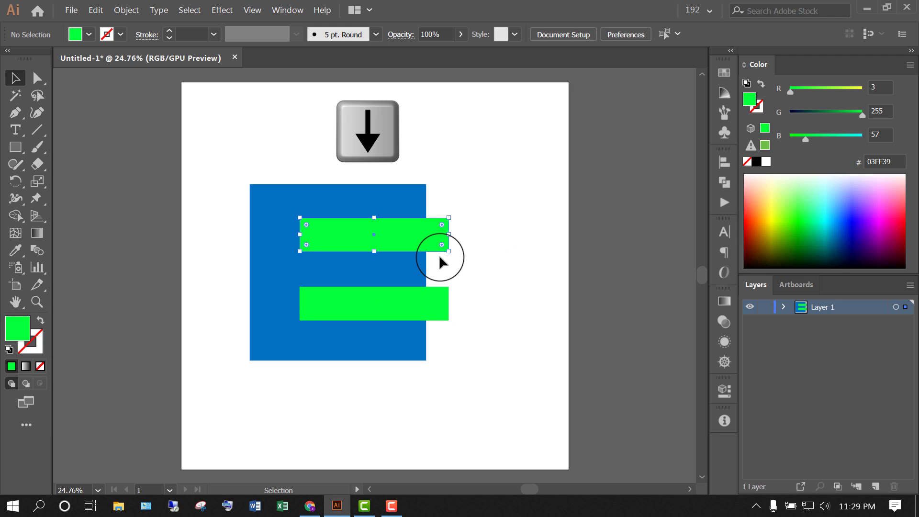
key("Down")
key("Down")
key("Down")
key("Down")
left_click(495, 270)
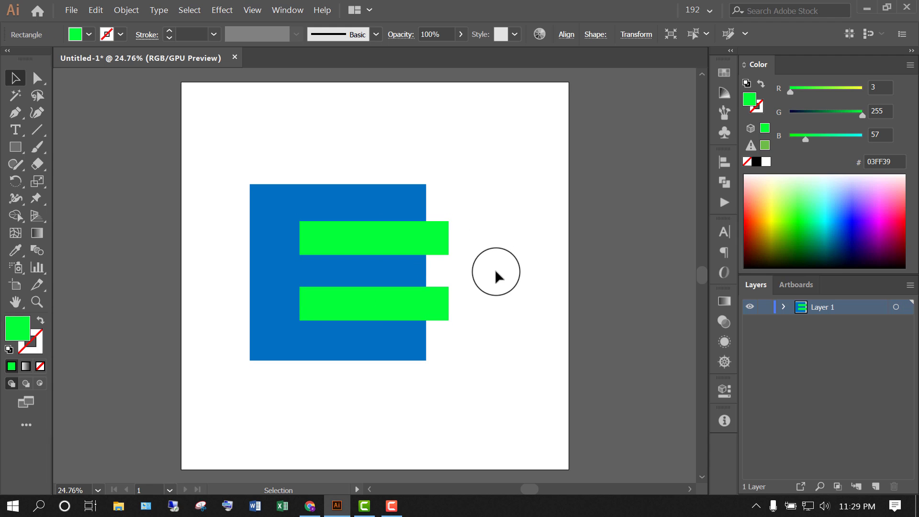
left_click_drag(496, 229, 446, 305)
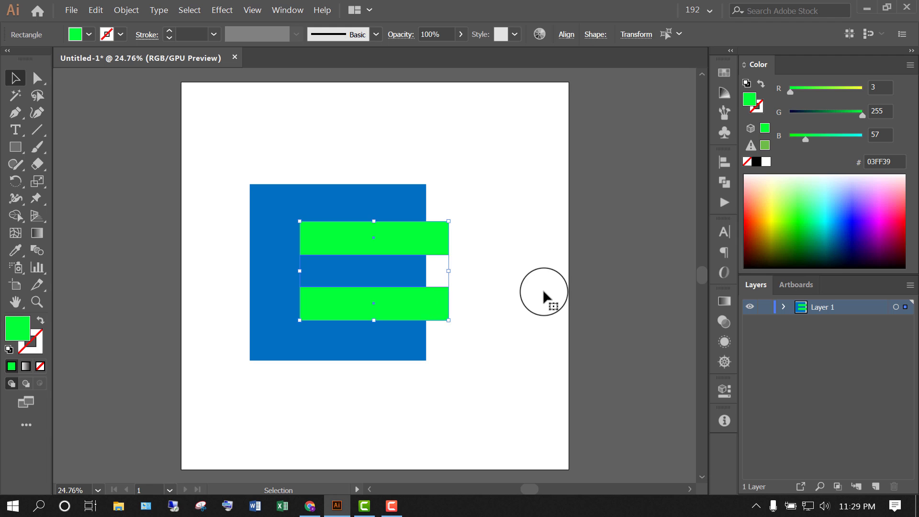
left_click(543, 291)
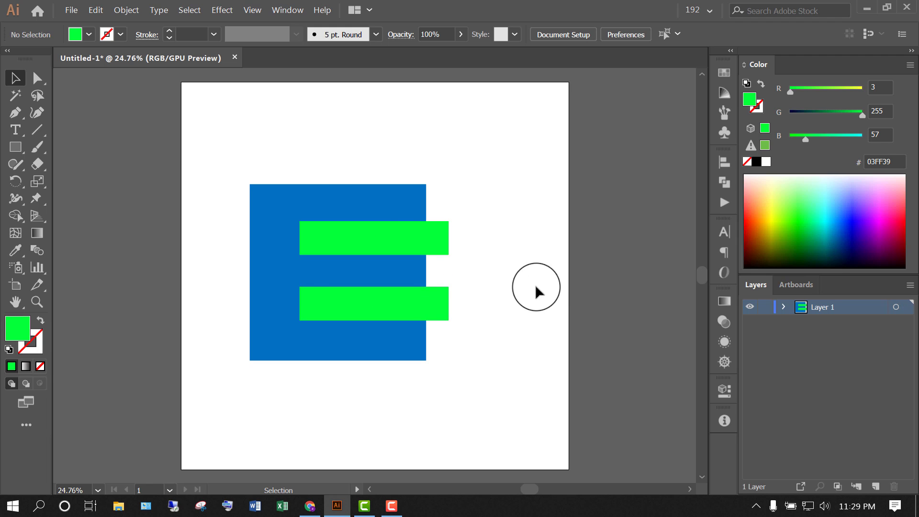
Cut both green bars out of the blue square with the Shape Builder tool to form a letter E.
left_click_drag(207, 170, 442, 366)
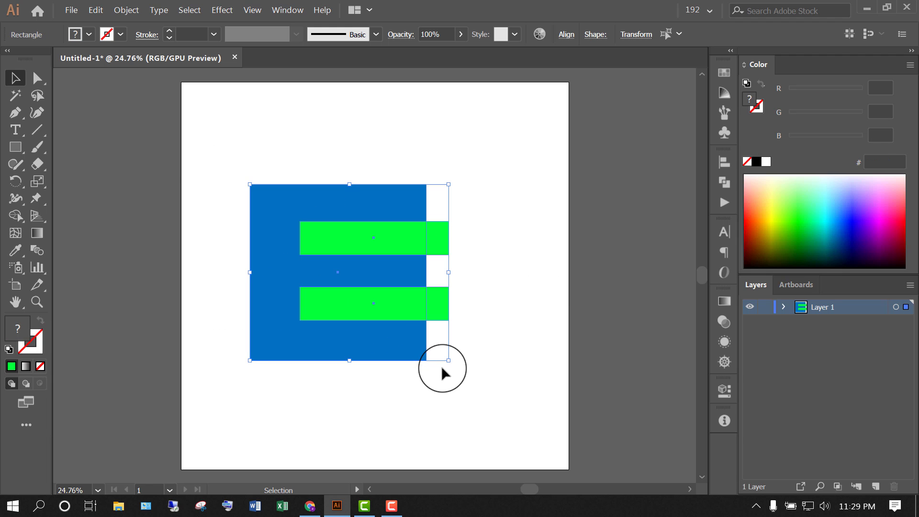
left_click(22, 215)
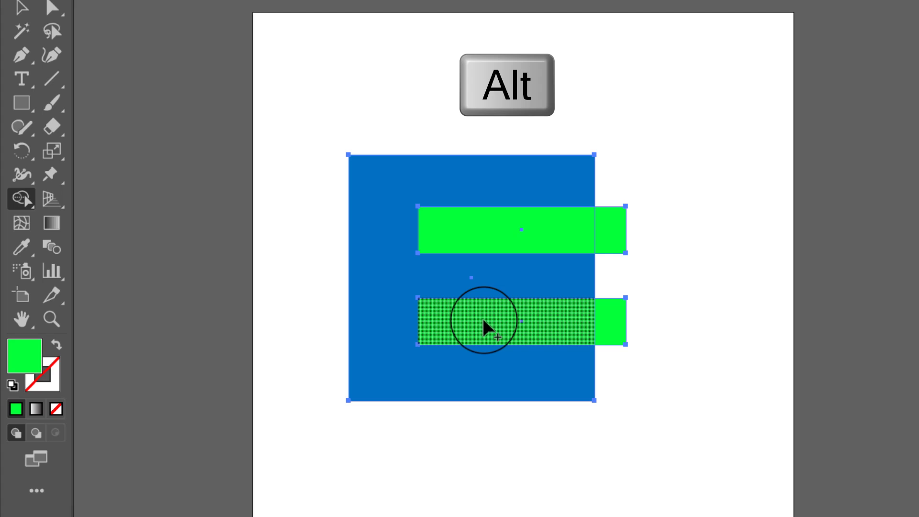
left_click_drag(483, 321, 665, 324)
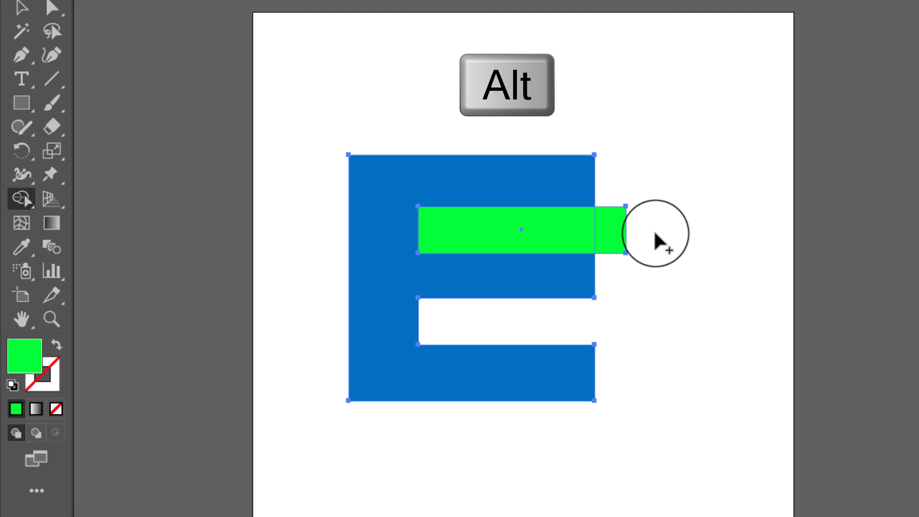
left_click_drag(656, 234, 478, 237)
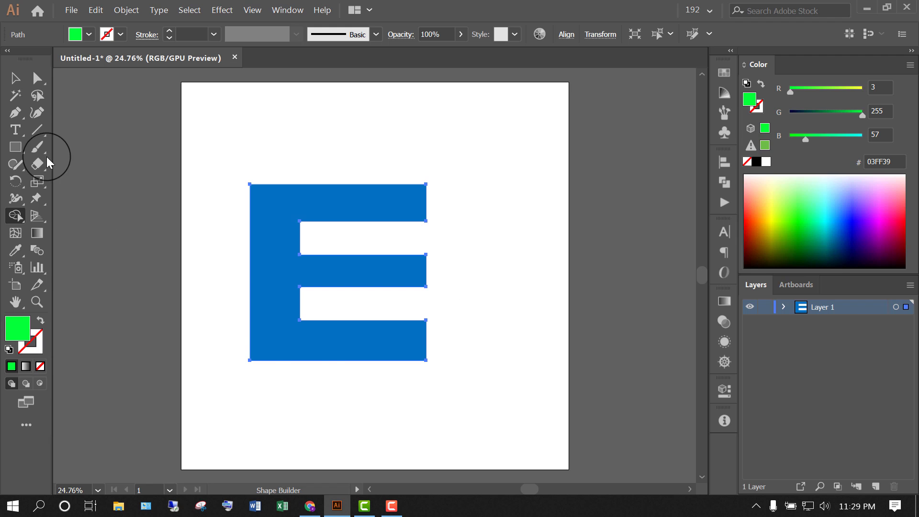
Draw a diagonal line across the E from beyond its upper-right corner to below its base, and rotate it slightly steeper.
left_click(37, 134)
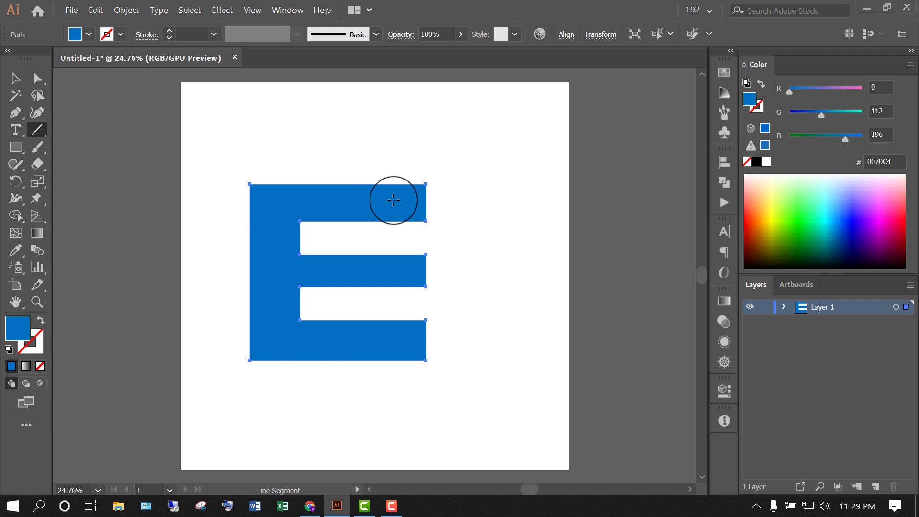
mouse_move(434, 160)
left_mouse_down()
mouse_move(302, 338)
mouse_move(286, 401)
left_mouse_up()
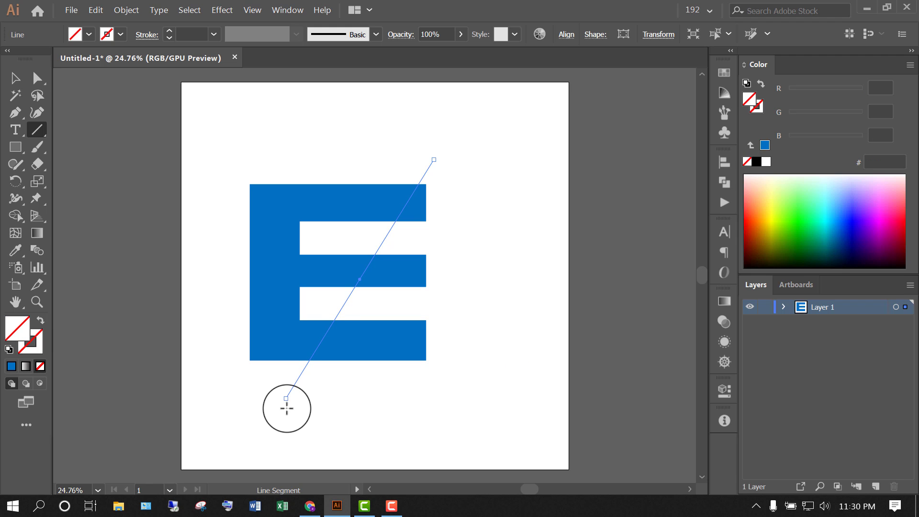
left_click_drag(283, 405, 297, 410)
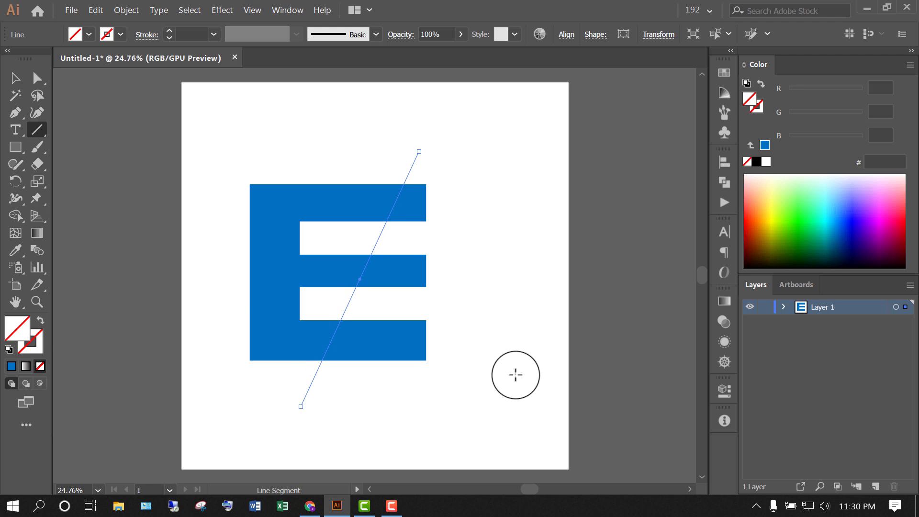
Remove the parts of the E's upper and middle arms right of the diagonal line with the Shape Builder tool.
left_click(18, 78)
left_click_drag(221, 163, 474, 406)
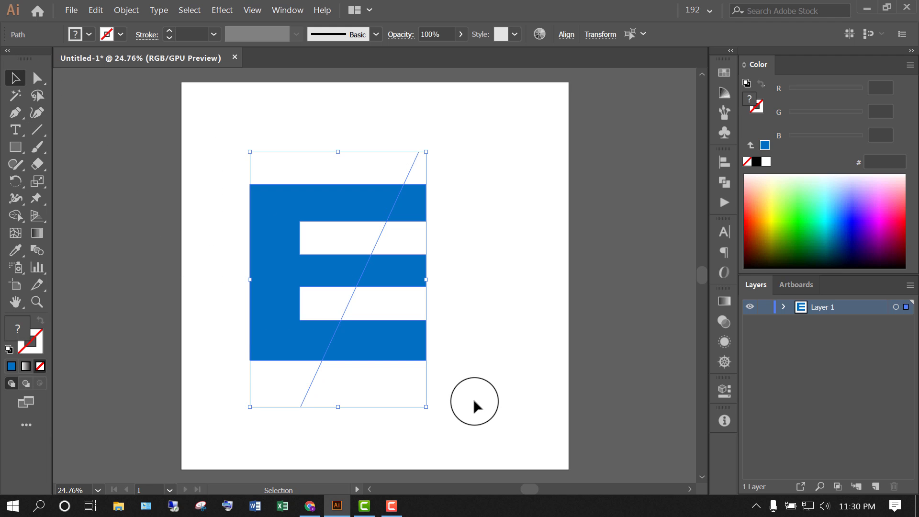
left_click(15, 215)
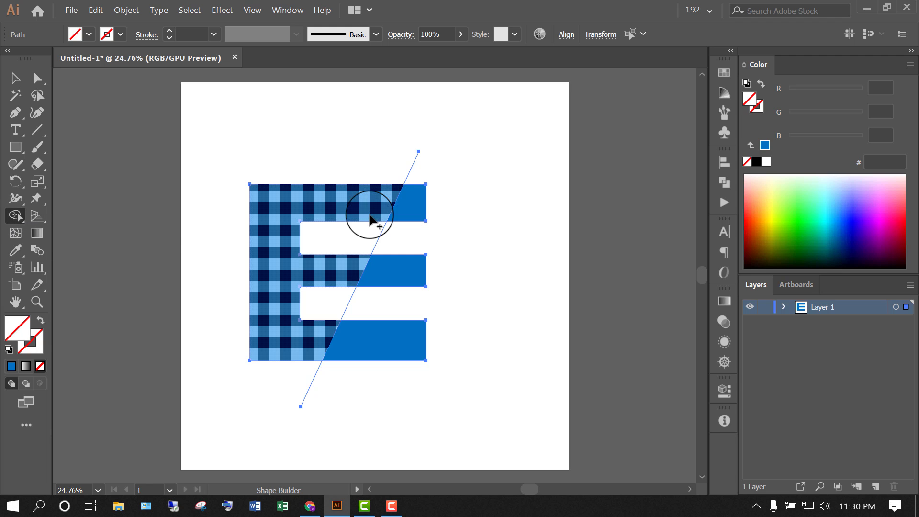
key("alt")
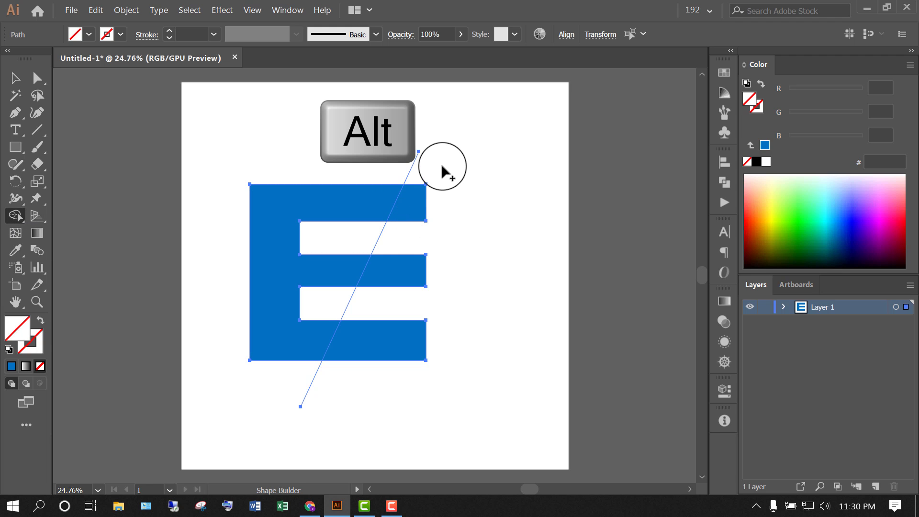
left_click_drag(436, 164, 385, 278)
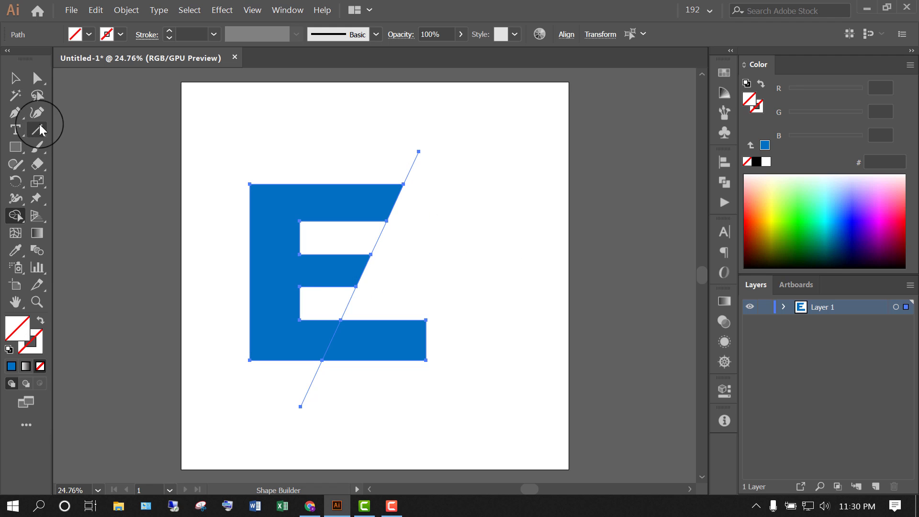
left_click(16, 81)
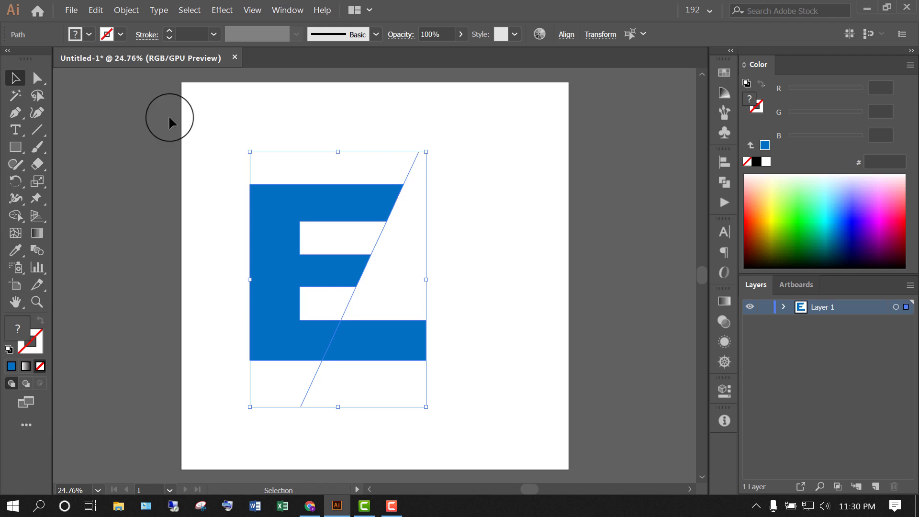
Delete the leftover diagonal cutting line that runs across the E.
left_click(467, 162)
mouse_move(465, 129)
left_mouse_down()
mouse_move(371, 178)
mouse_move(366, 168)
left_mouse_up()
key("Delete")
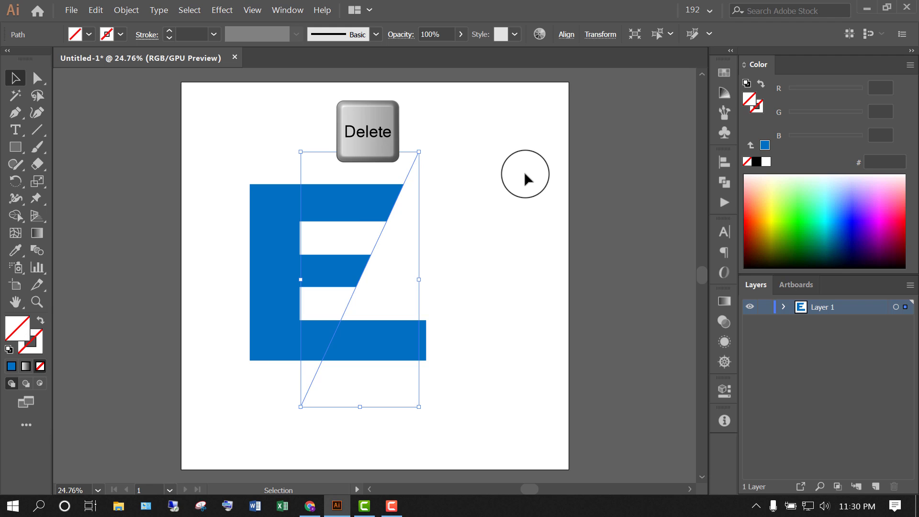
key("Delete")
Fill the E shape with a linear white-to-black gradient.
left_click(263, 277)
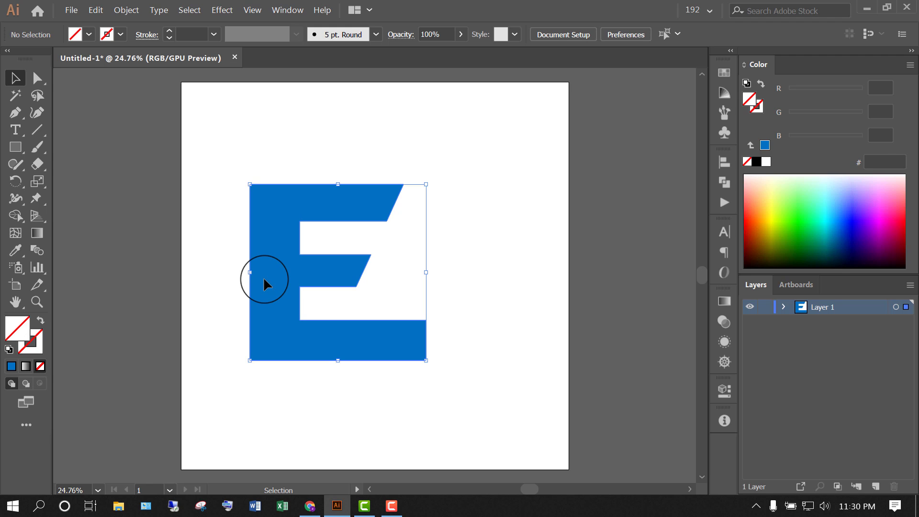
left_click(41, 237)
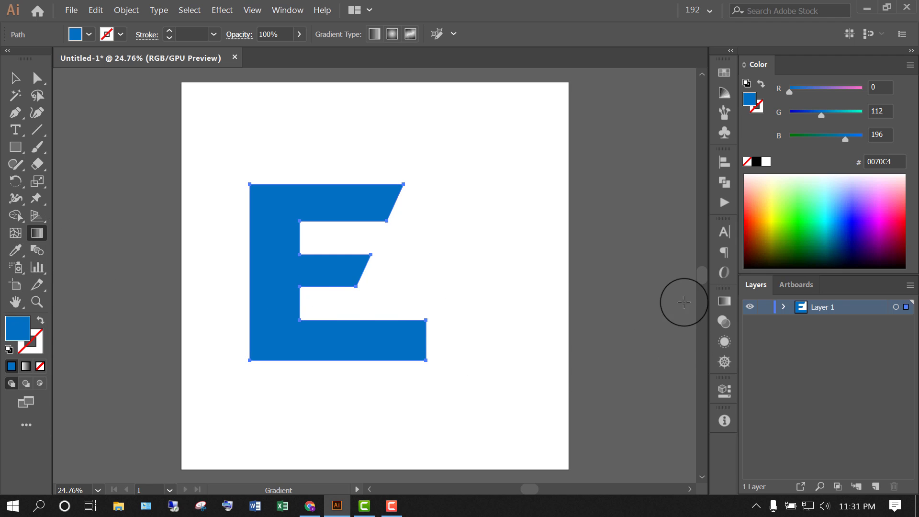
left_click(716, 303)
left_click(614, 399)
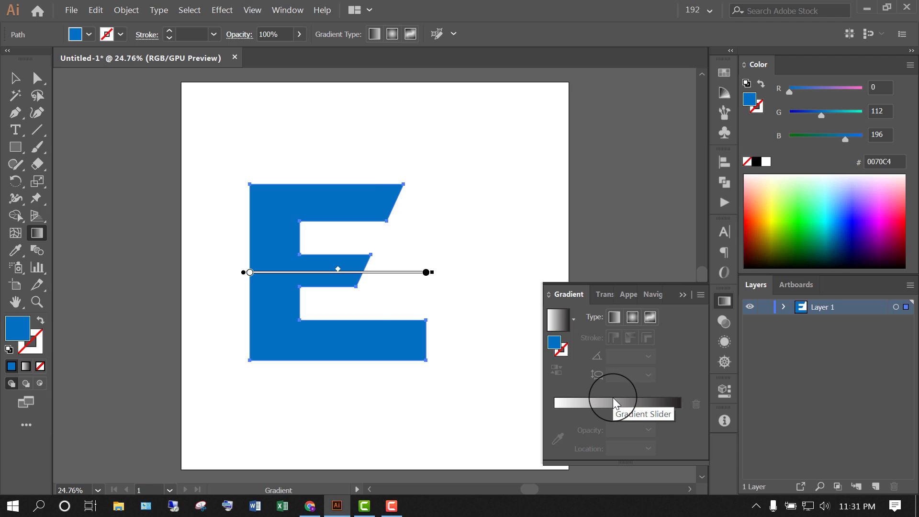
Switch the gradient's end color stop to RGB and set it to magenta F700F9.
double_click(680, 411)
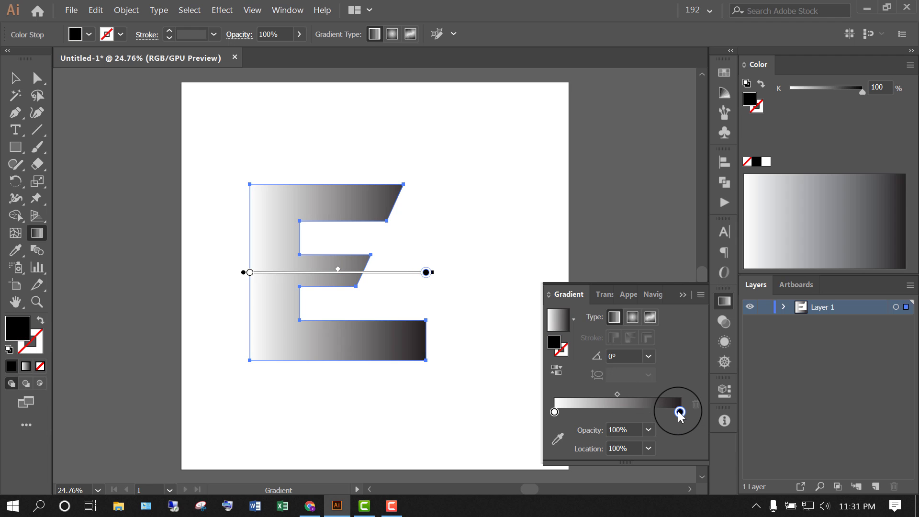
left_click(678, 241)
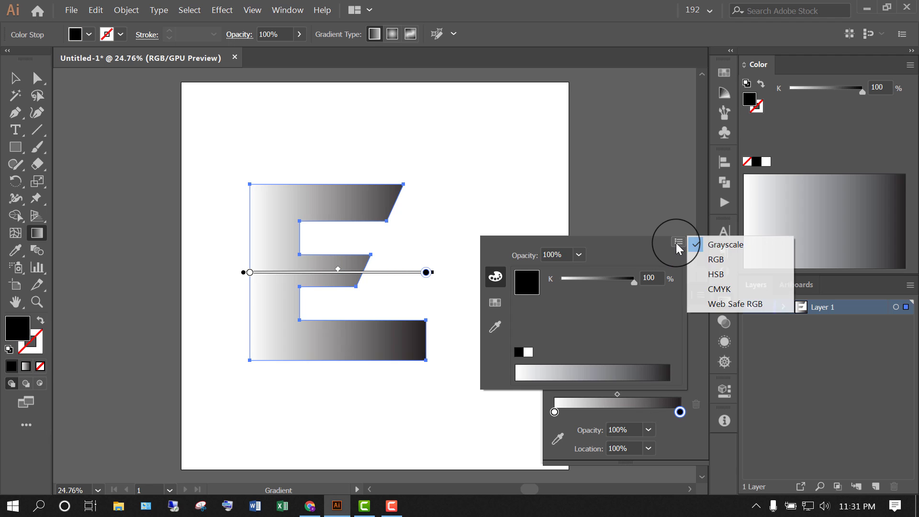
left_click(717, 261)
left_click_drag(596, 283, 632, 283)
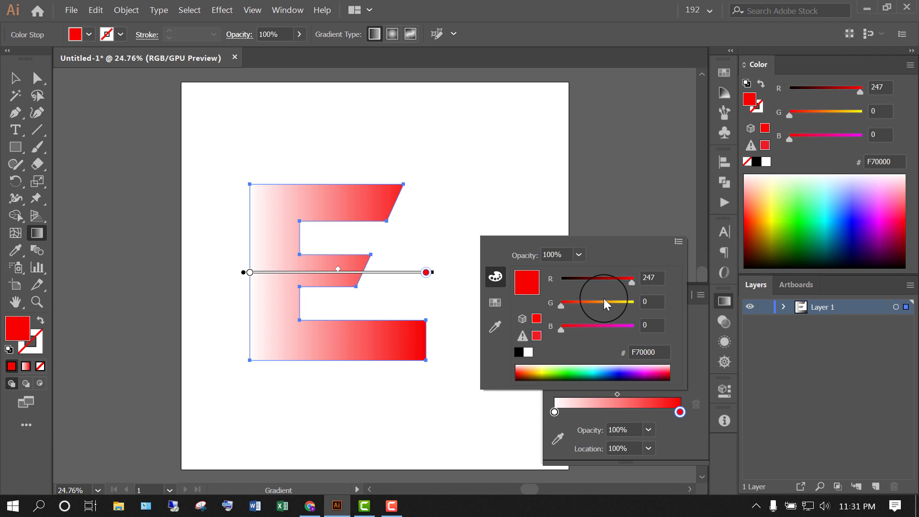
left_click_drag(577, 330, 628, 330)
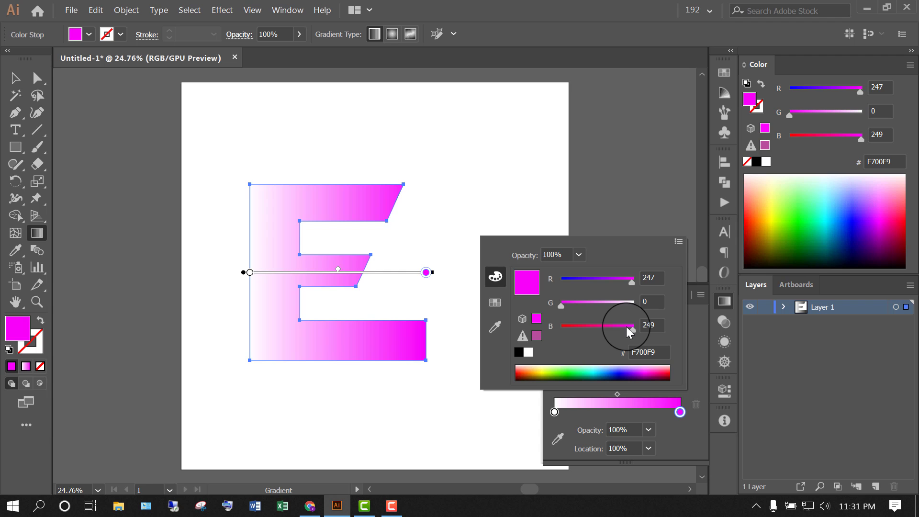
Switch the gradient's start color stop to RGB and set it to orange FFA20E.
left_click(555, 412)
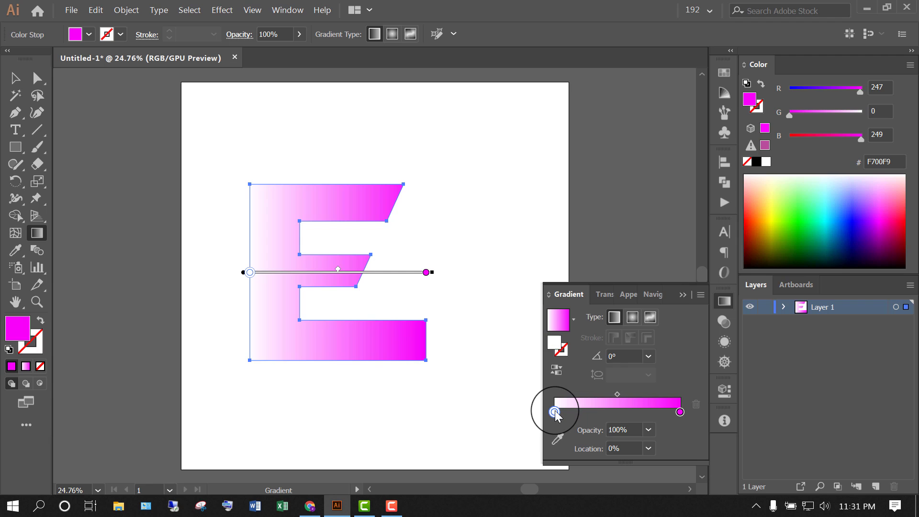
double_click(554, 412)
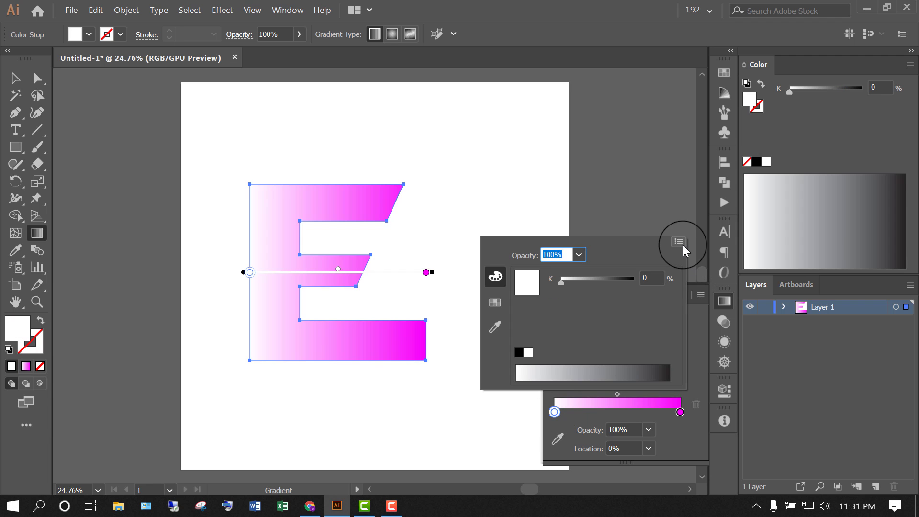
left_click(683, 245)
left_click(699, 259)
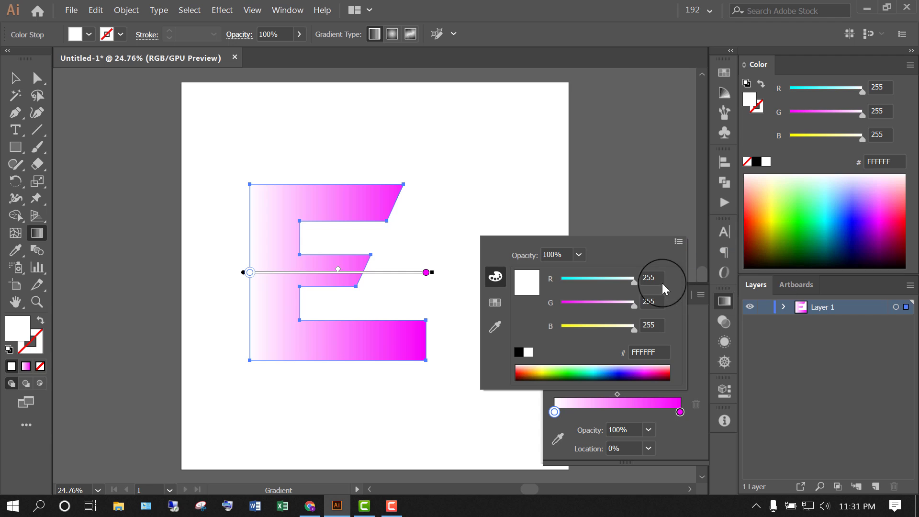
left_click(566, 329)
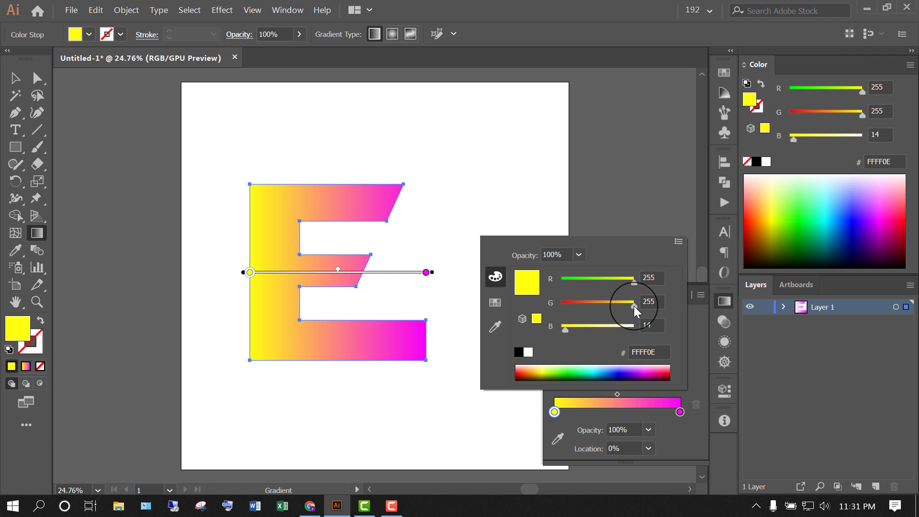
left_click_drag(634, 305, 612, 300)
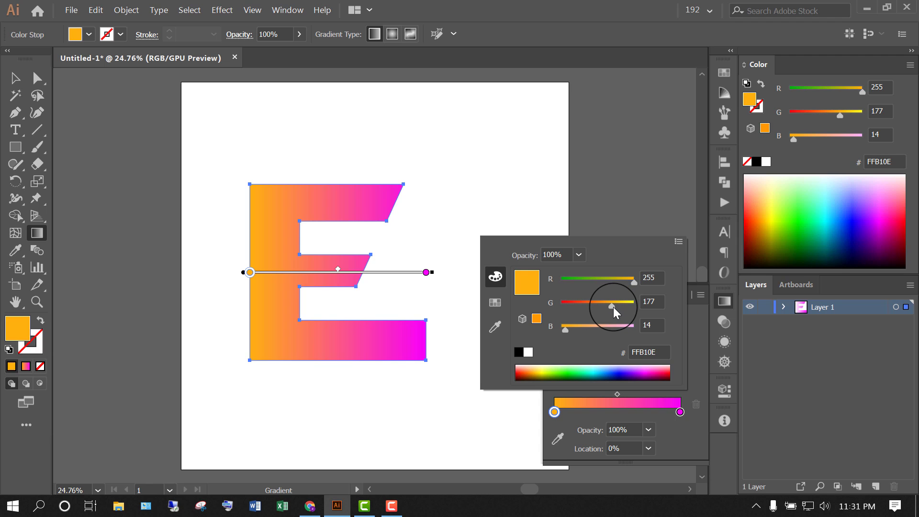
left_click_drag(609, 314, 609, 310)
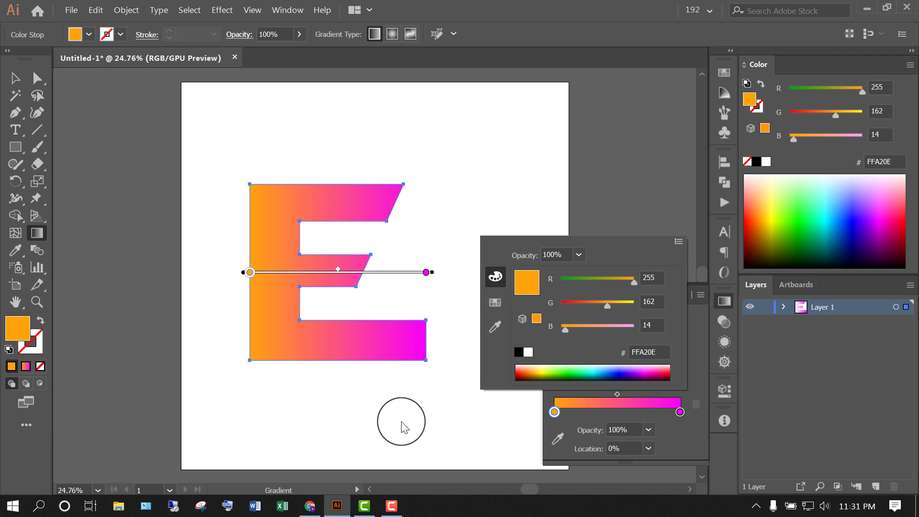
left_click(692, 362)
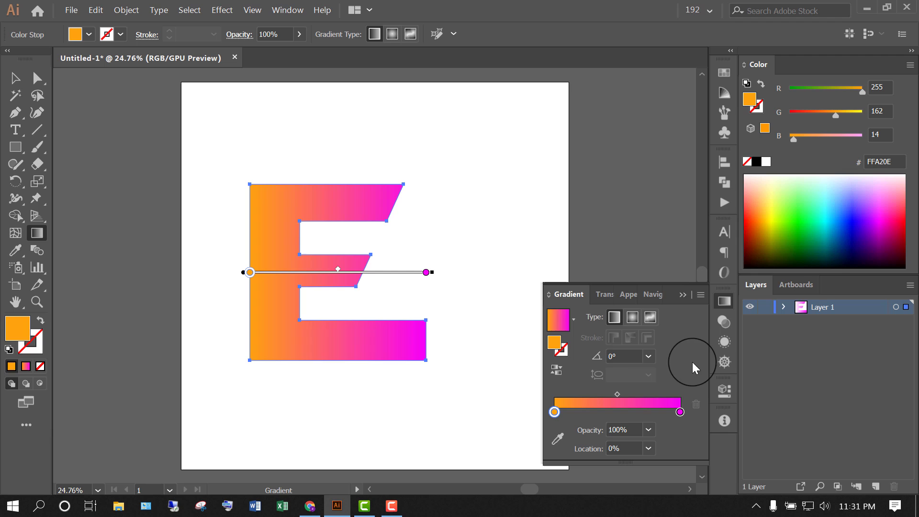
Set the gradient angle of the E to 45°.
left_click(621, 354)
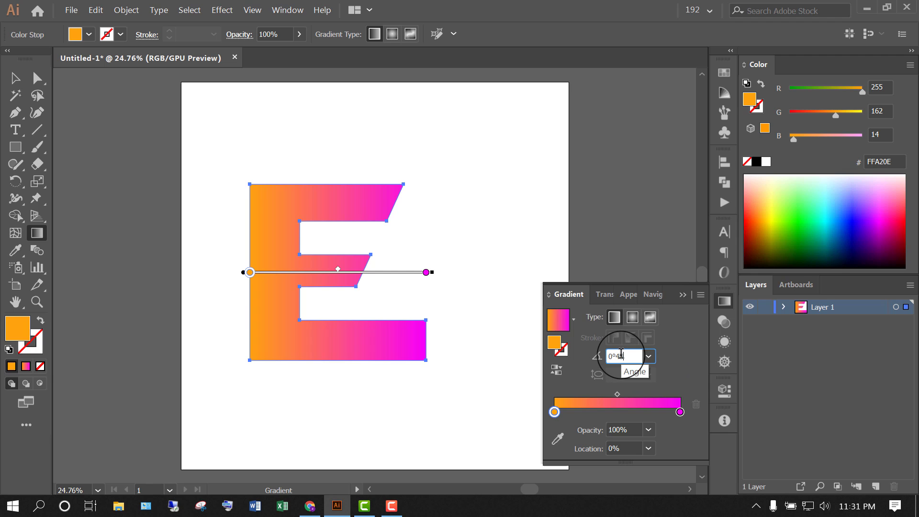
type("45")
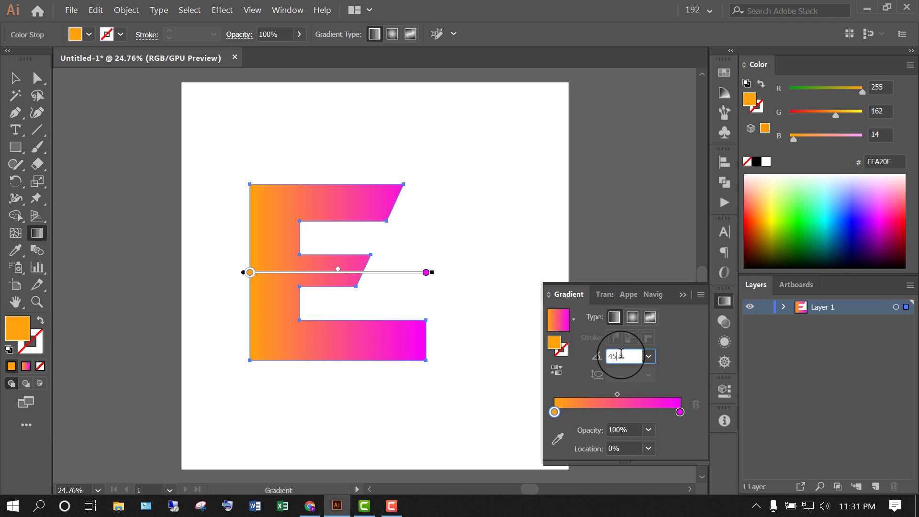
key("Tab")
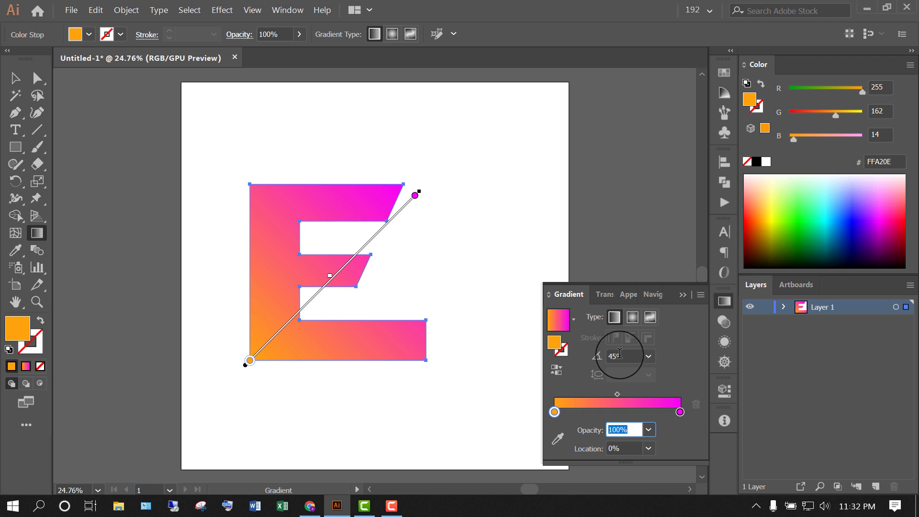
Increase the E's gradient angle gradually to 145°.
left_click(635, 357)
key("Up")
key("Up")
key("Up")
key("Up")
key("Up")
key("Up")
key("Up")
key("Up")
key("Up")
key("Up")
key("Up")
key("Up")
key("Up")
key("Up")
key("Up")
key("Up")
key("Up")
key("Up")
key("Up")
key("Up")
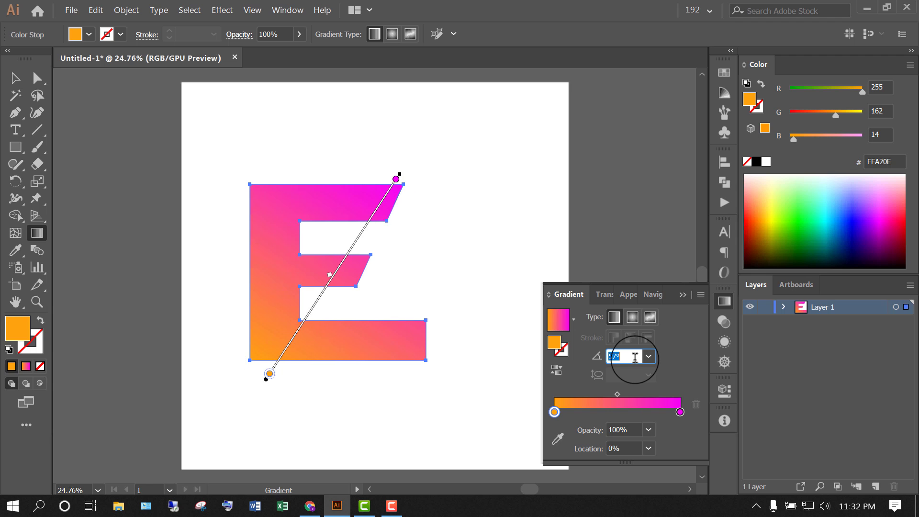
key("Up")
key("Up")
key("Up")
key("Up")
key("Up")
key("Up")
key("Up")
key("Up")
key("Up")
key("Up")
key("Up")
key("Up")
key("Up")
key("Up")
key("Up")
key("Up")
key("Up")
key("Up")
key("Up")
key("Up")
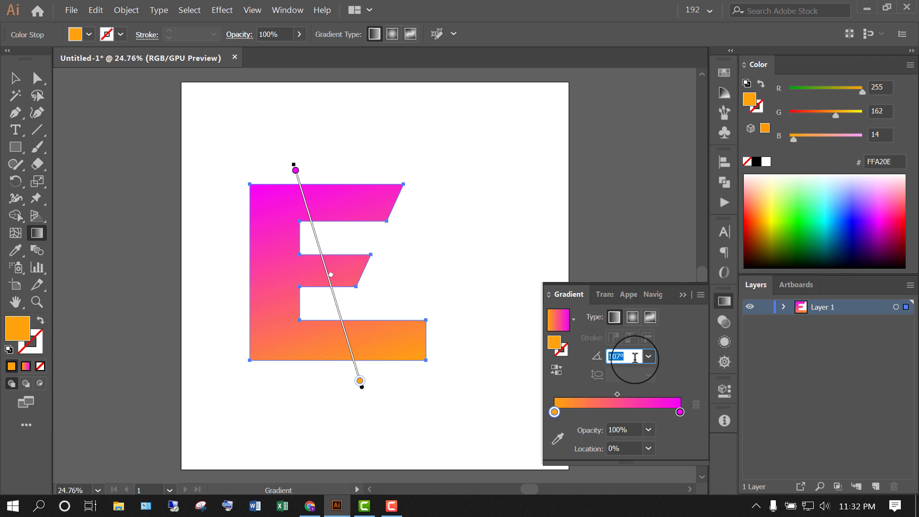
key("Up")
key("Up")
key("Up")
key("Up")
key("Up")
key("Up")
key("Up")
key("Up")
key("Up")
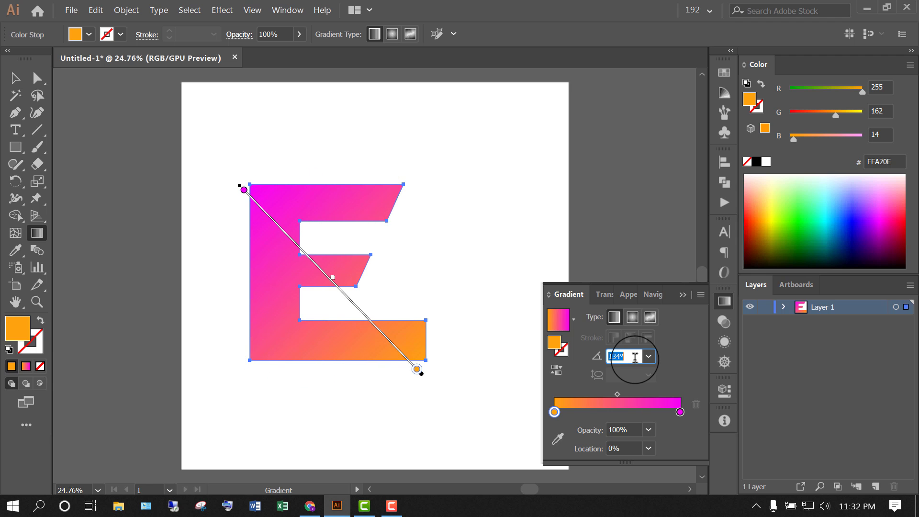
key("Up")
key("Up")
key("Up")
key("Up")
key("Up")
key("Up")
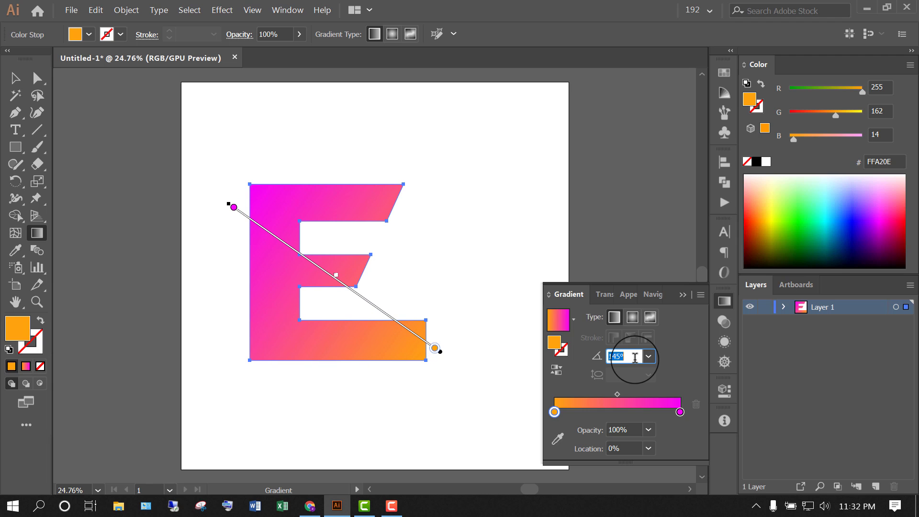
Recolor the gradient's magenta end stop to green 25C800.
left_click(682, 410)
left_click(788, 214)
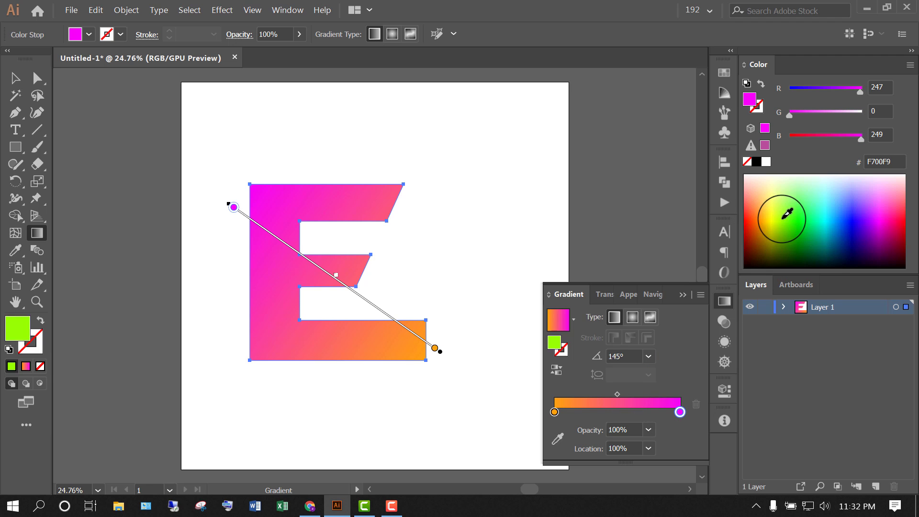
left_click_drag(788, 214, 797, 225)
Recolor the gradient's orange start stop to red F90005.
left_click(555, 412)
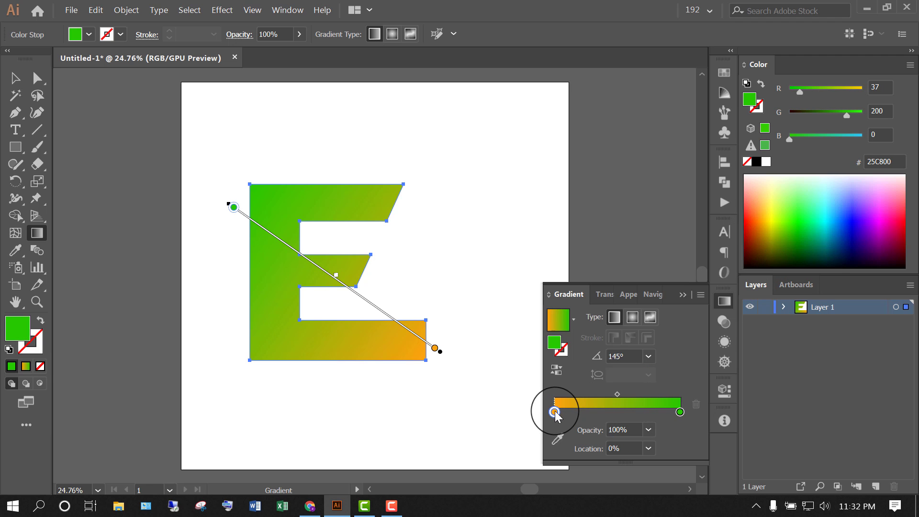
left_click_drag(781, 214, 750, 202)
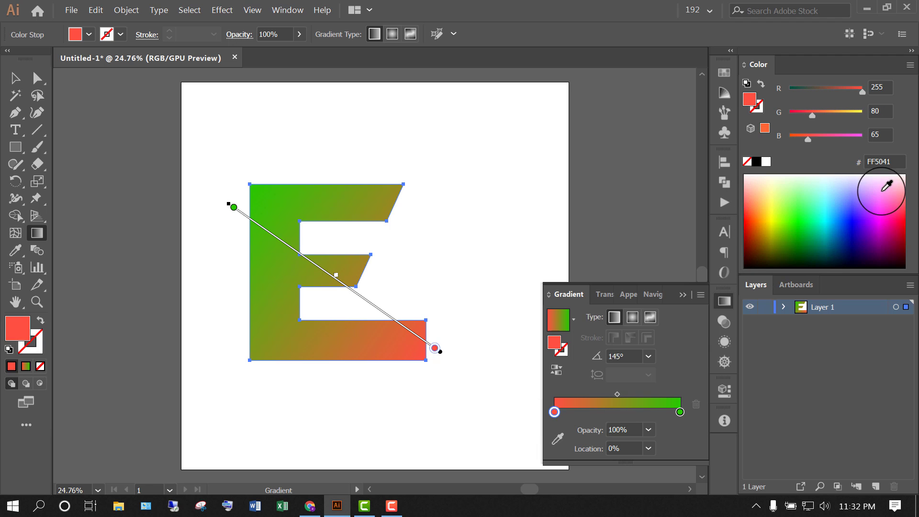
left_click_drag(887, 189, 908, 219)
left_click_drag(906, 215, 906, 211)
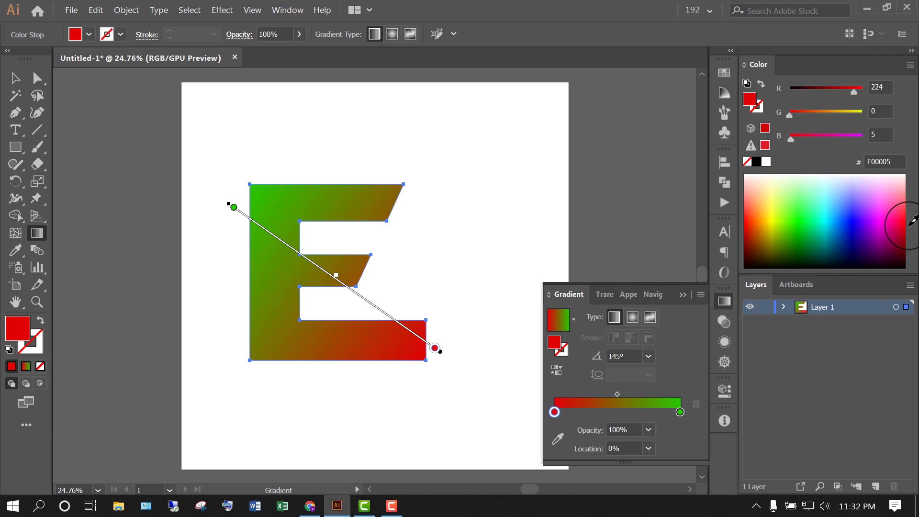
left_click_drag(855, 93, 862, 91)
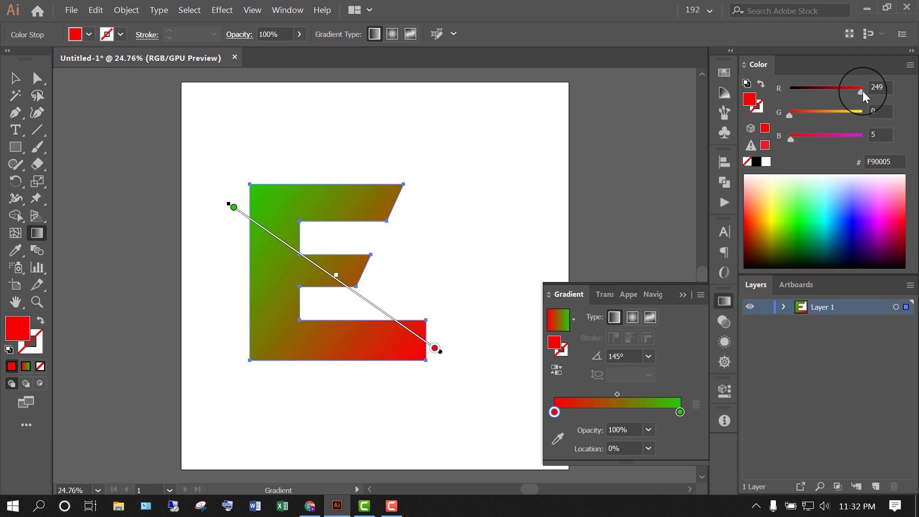
Finish the gradient editing, select the whole E, copy it and paste the copy directly behind the original.
left_click(15, 78)
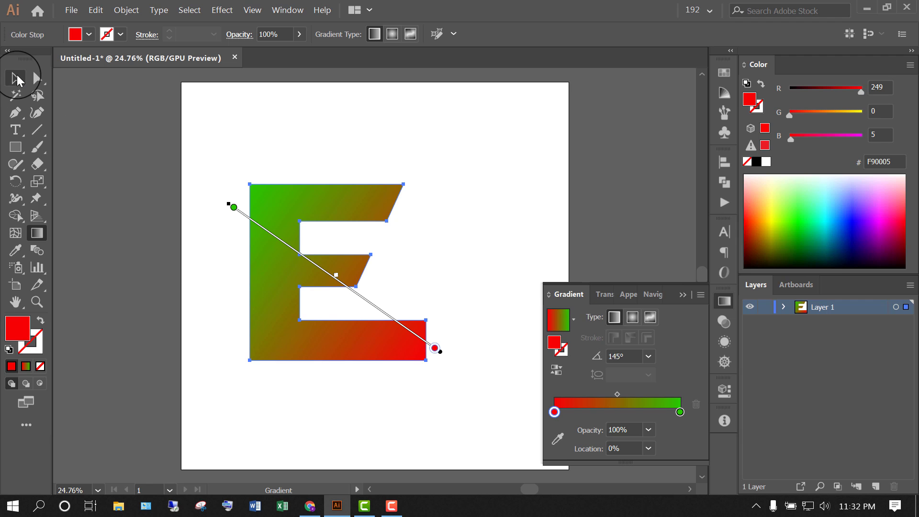
left_click(225, 339)
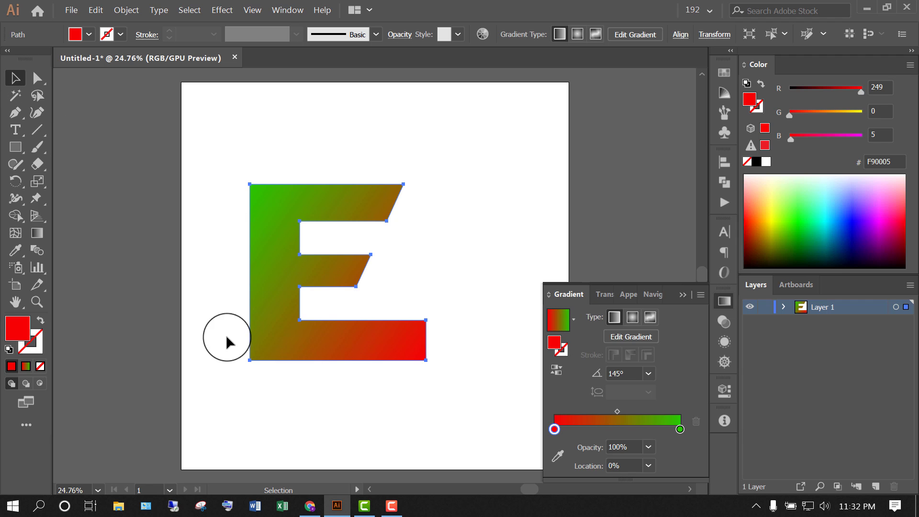
left_click(725, 302)
left_click(357, 332)
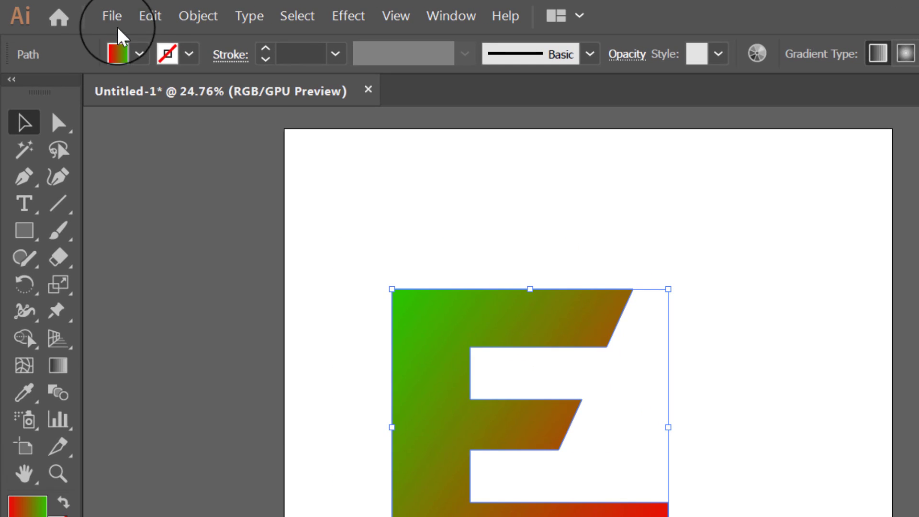
left_click(95, 11)
mouse_move(126, 10)
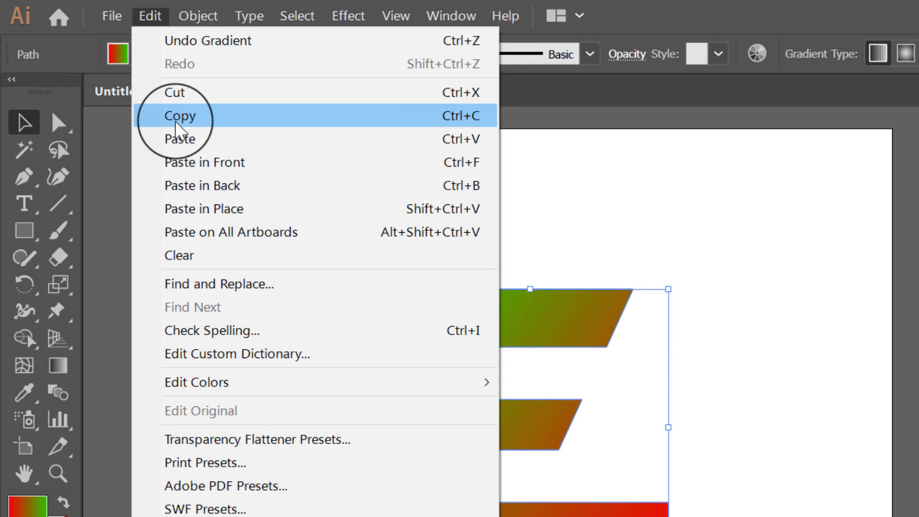
left_click(168, 116)
left_click(152, 19)
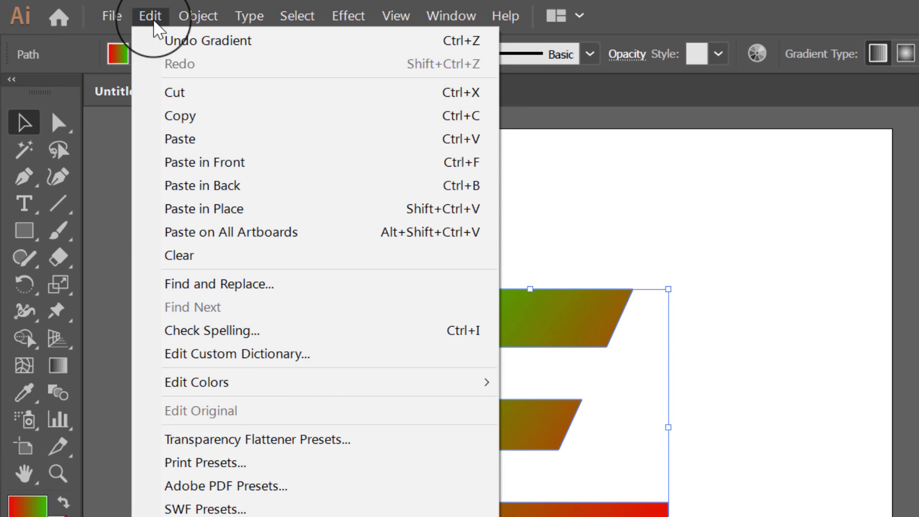
left_click(256, 187)
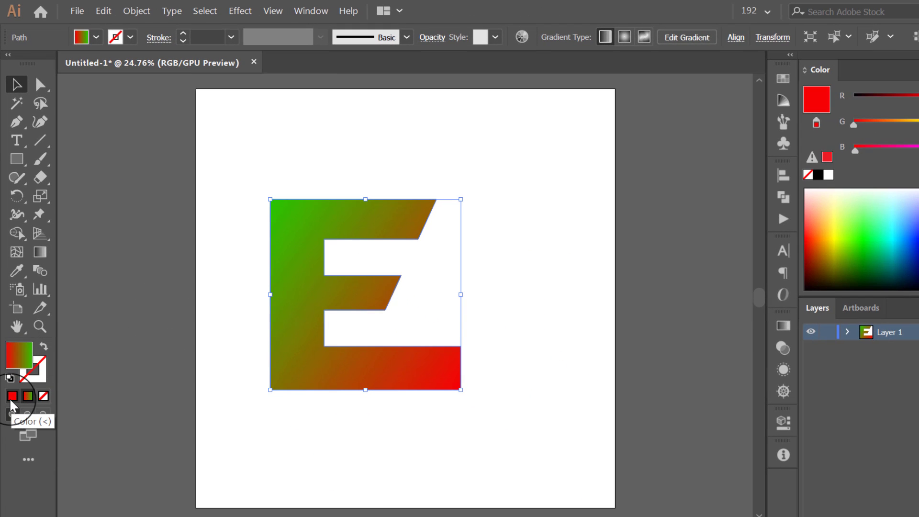
Replace the gradient fill of the E copy at the back with solid dark gray 595757.
left_click(11, 397)
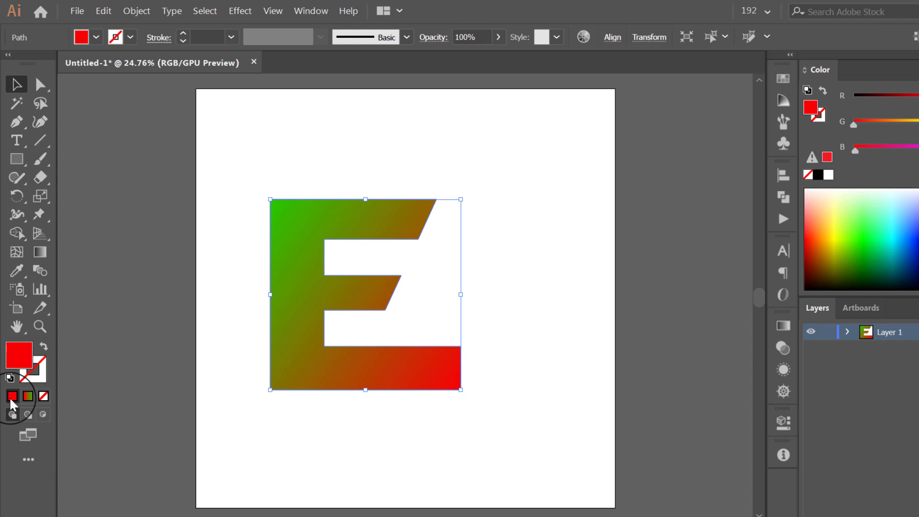
double_click(19, 356)
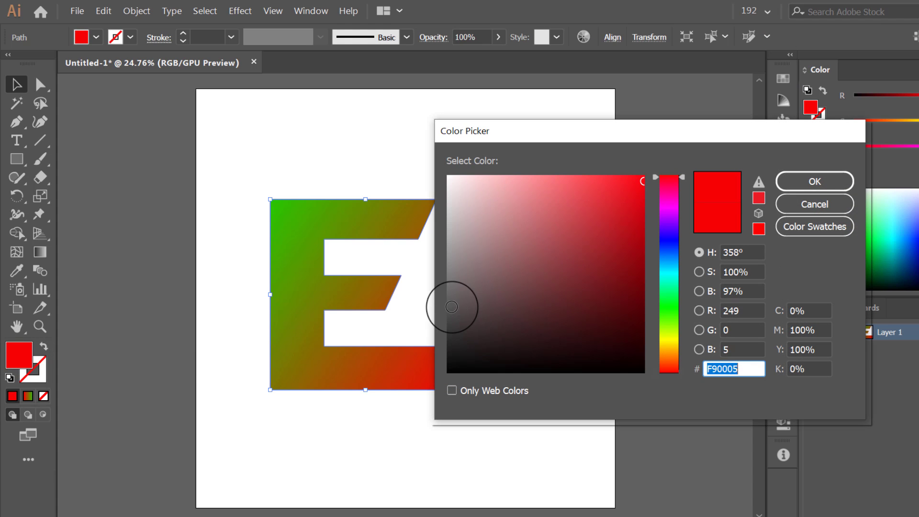
left_click(451, 299)
left_click_drag(452, 299, 451, 303)
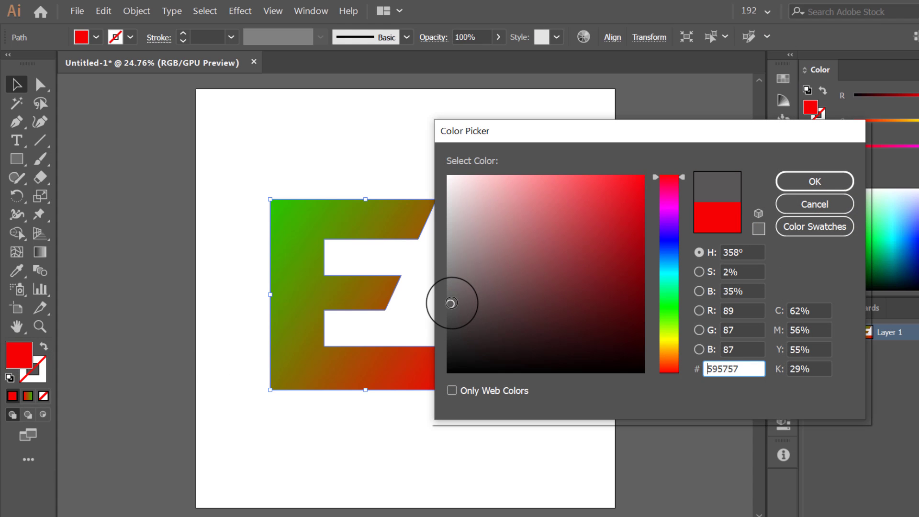
left_click(803, 182)
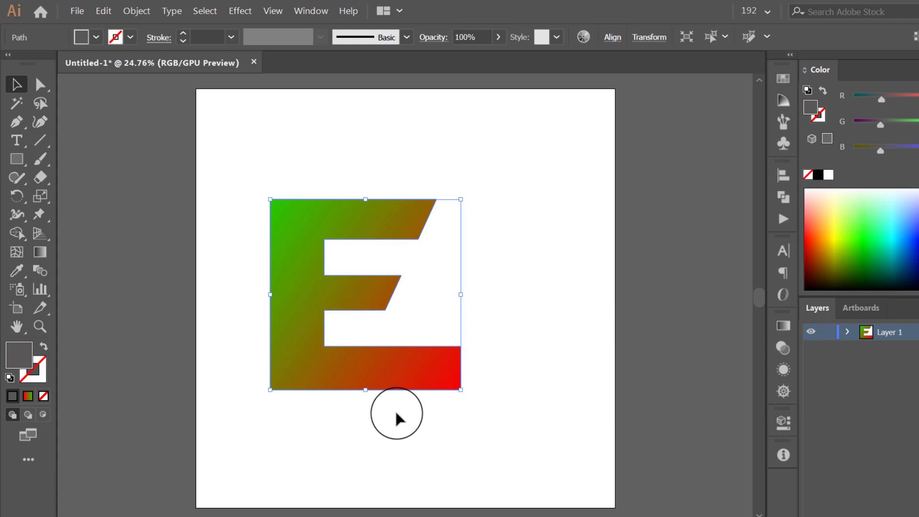
Nudge the gray E copy to the right so a narrow strip shows beside the gradient E's right-facing edges.
key("Right")
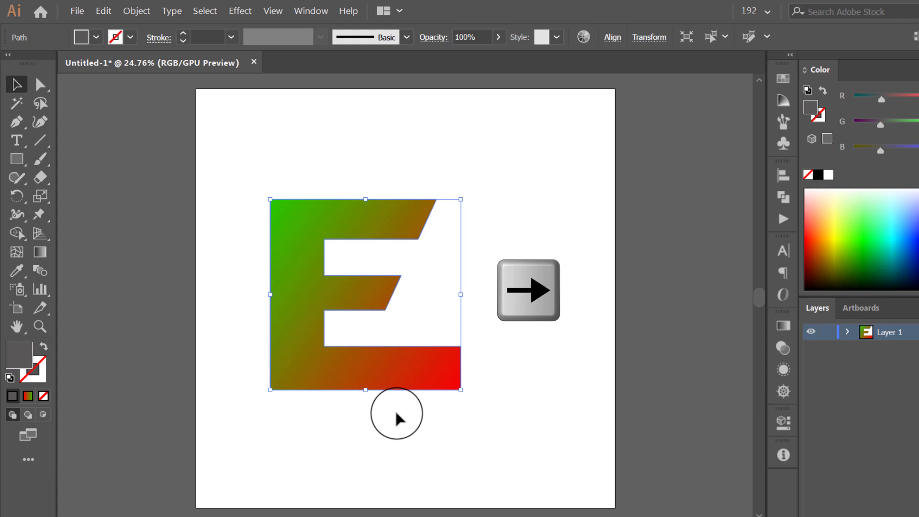
key("Right")
key("Right")
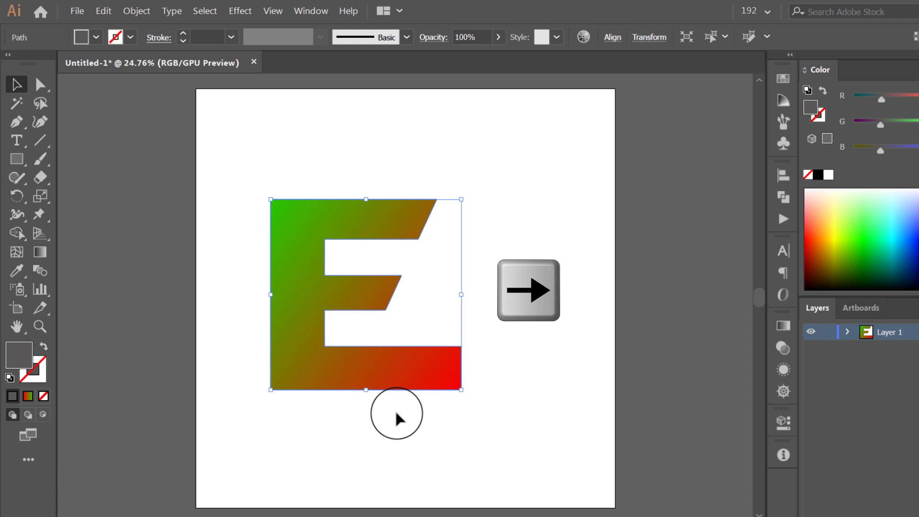
key("Right")
key("Right")
key("Right")
key("Right")
key("Right")
key("Right")
key("Right")
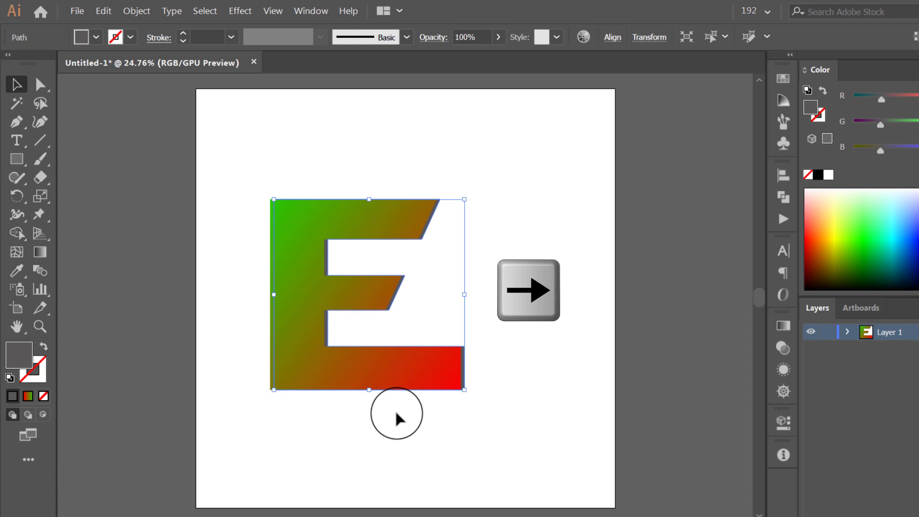
key("Right")
key("Right")
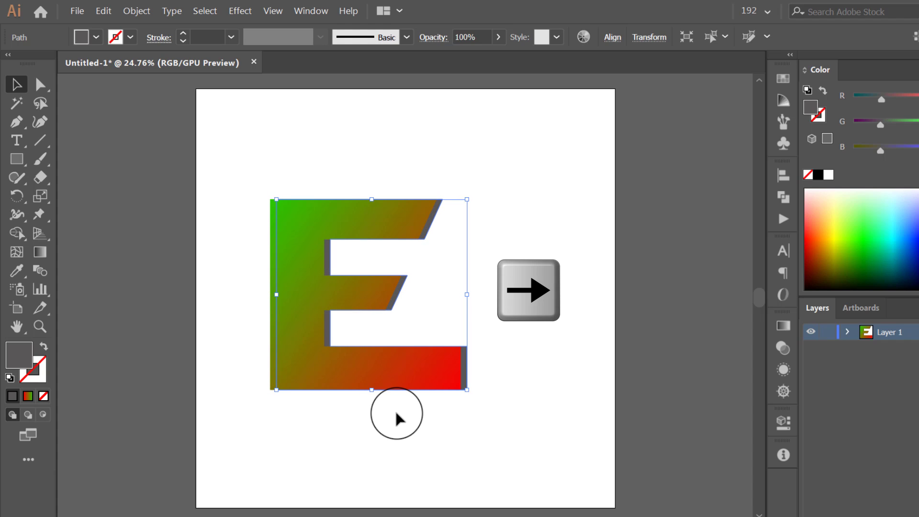
Nudge the gray E copy down by about the same distance as its sideways offset to form a drop shadow, and deselect it.
key("Down")
key("Down")
key("Down")
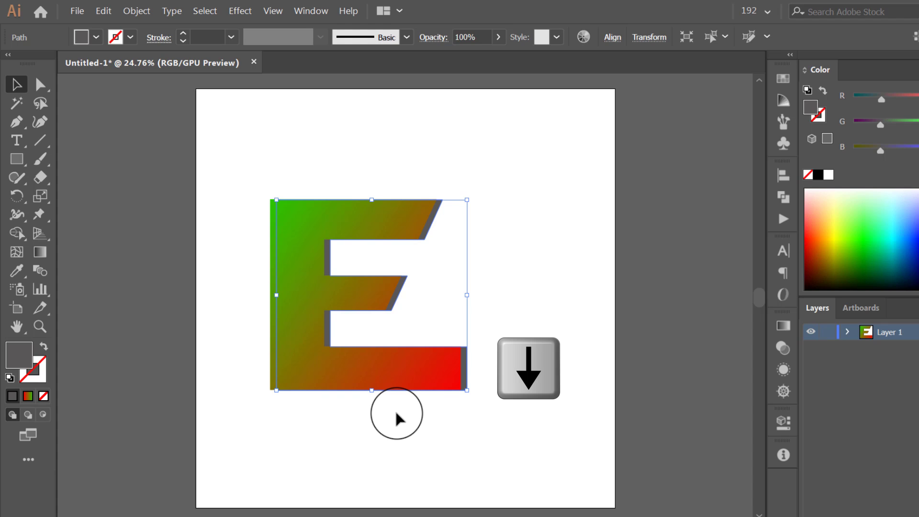
key("Down")
key("Down")
key("Down")
key("Down")
key("Down")
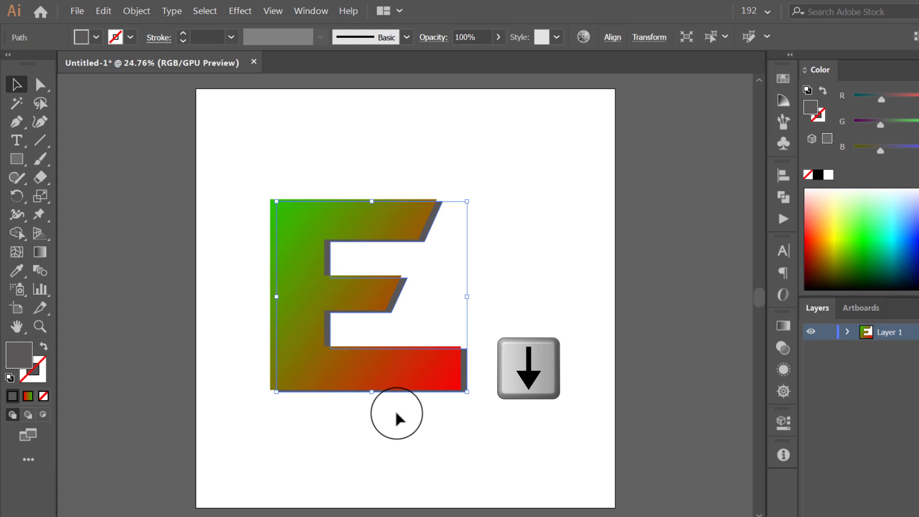
key("Down")
key("Down")
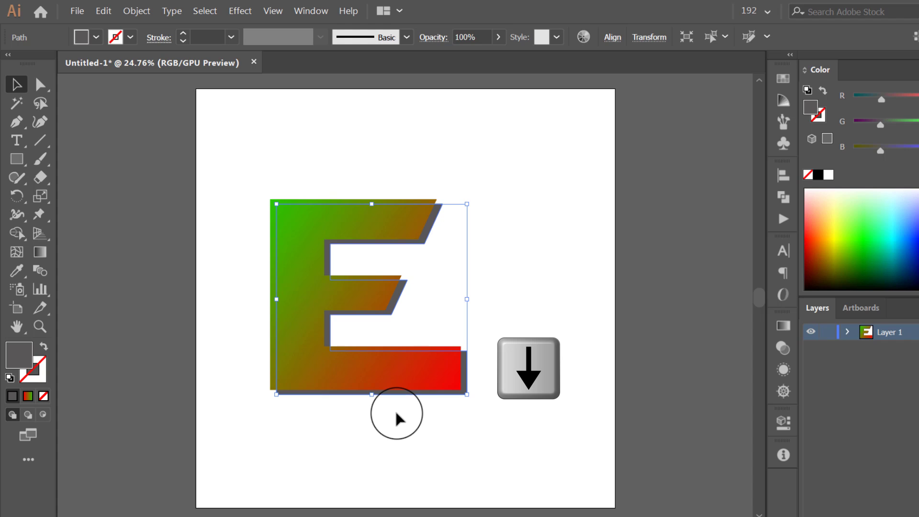
key("Down")
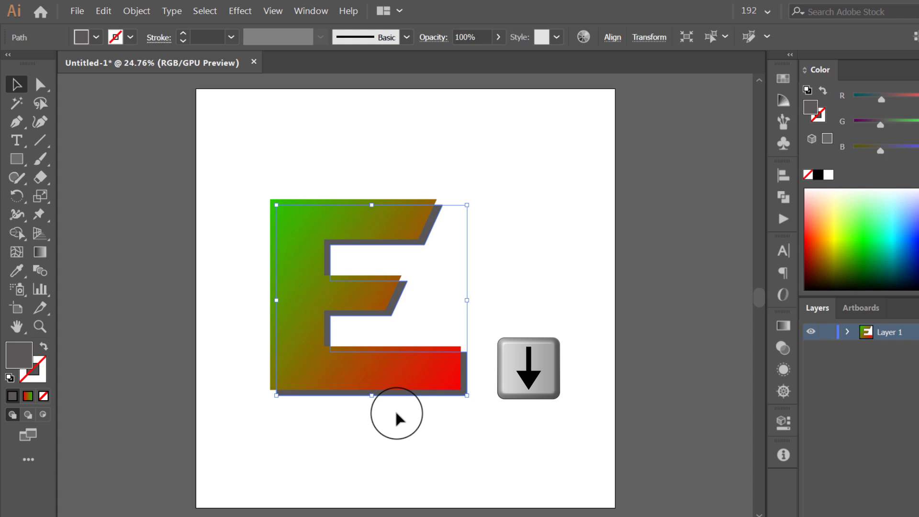
left_click(236, 369)
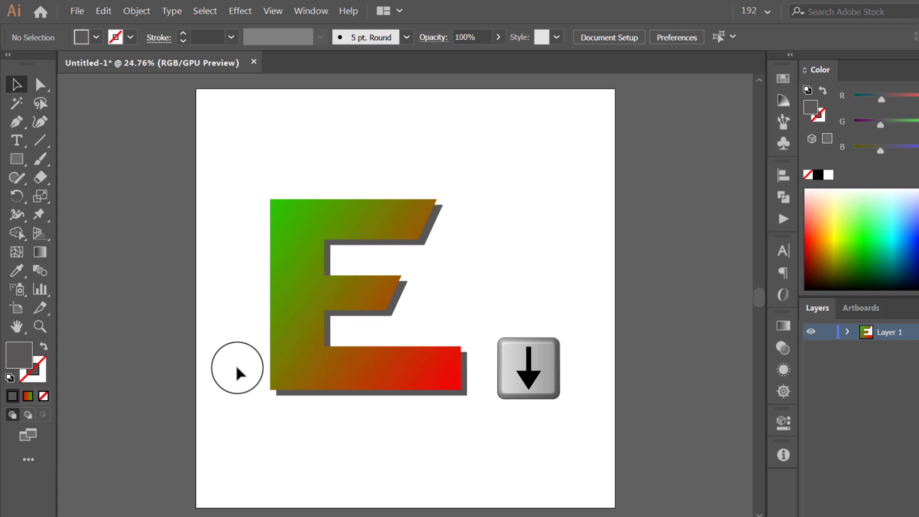
left_click_drag(206, 239, 359, 422)
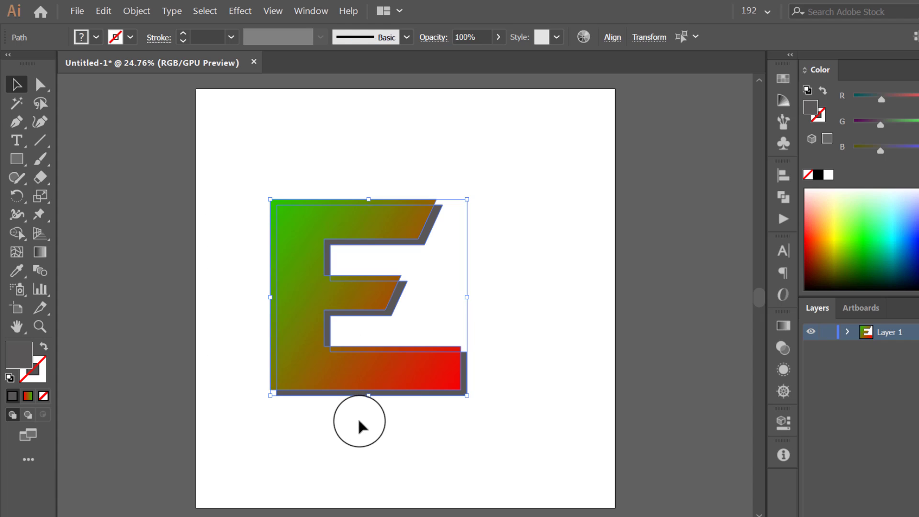
left_click(359, 427)
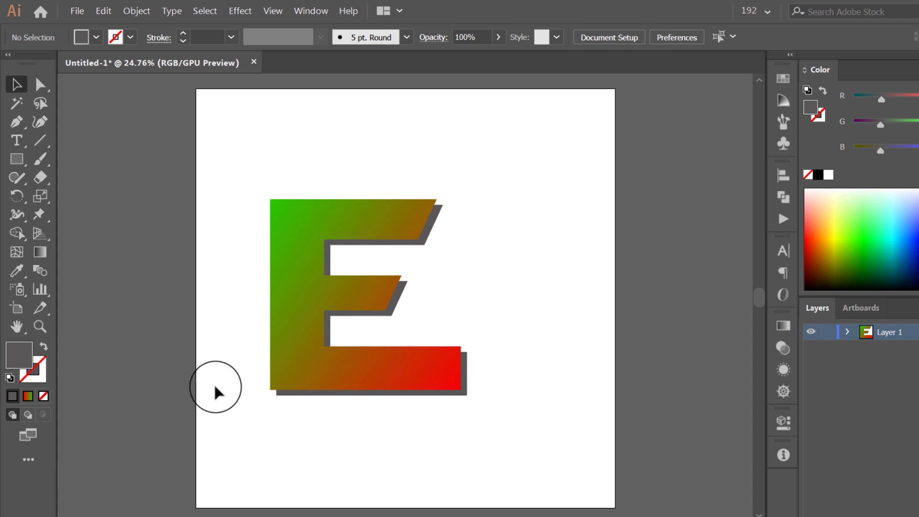
Draw a rectangle covering the whole artboard and fill it with a gradient.
left_click(16, 159)
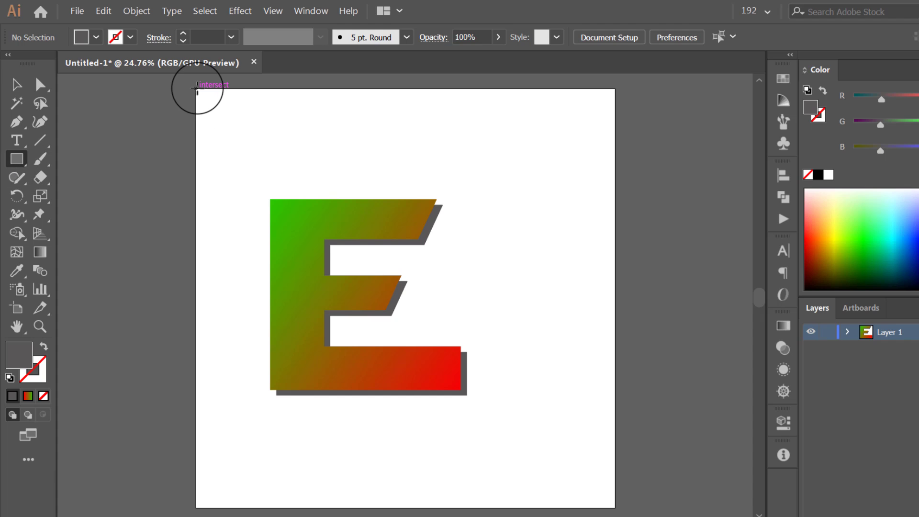
left_click_drag(197, 89, 616, 508)
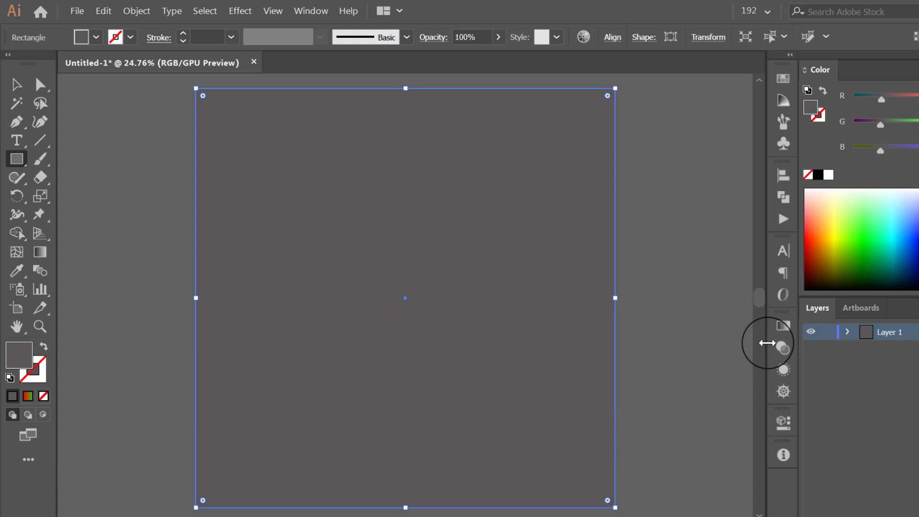
left_click(783, 327)
left_click(603, 349)
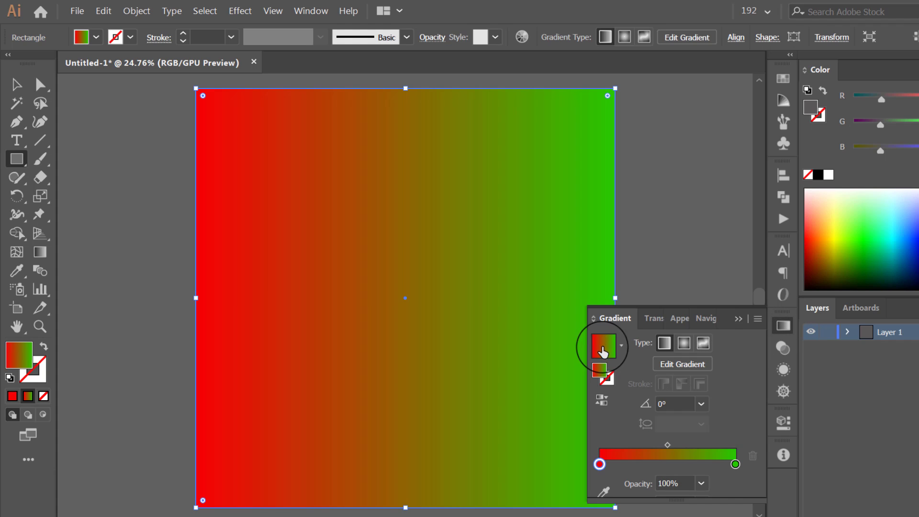
Make the rectangle's gradient radial, with start stop pink FFCBC5 and end stop pale yellow F7FFD3.
left_click(599, 464)
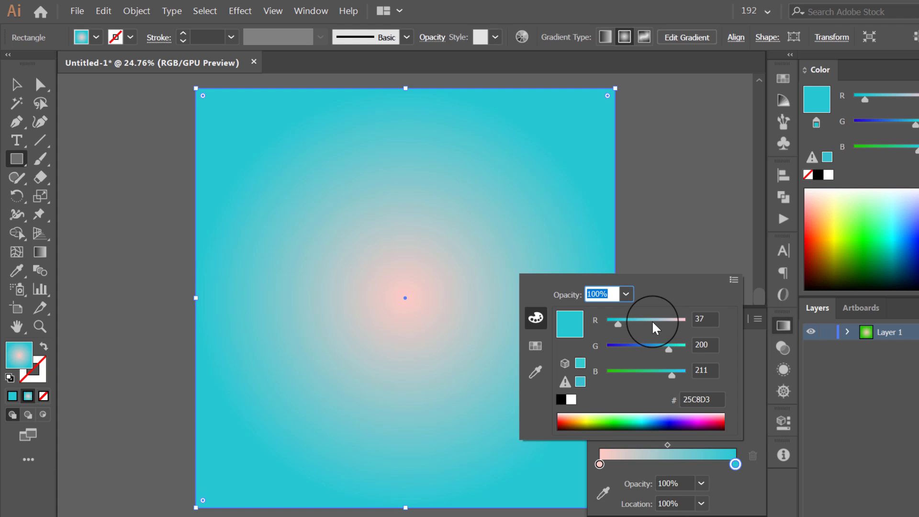
left_click_drag(652, 321, 696, 349)
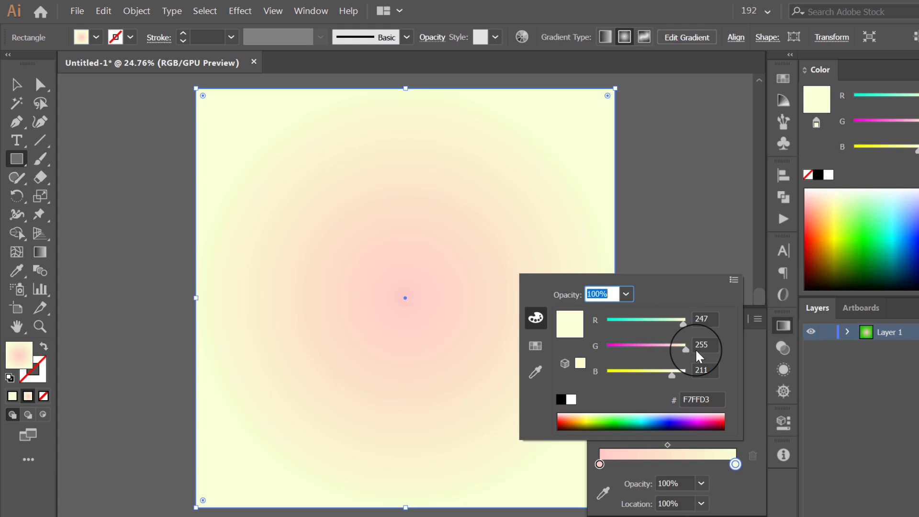
left_click(263, 148)
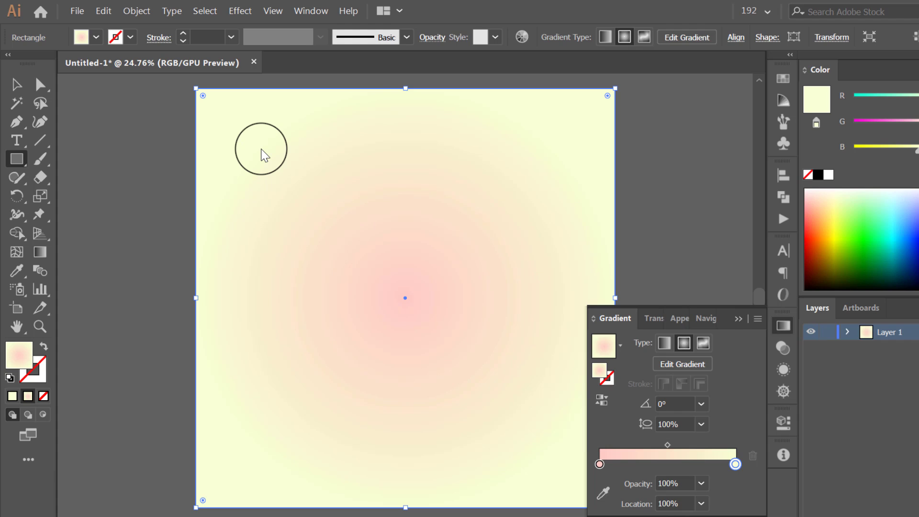
Send the gradient rectangle to the back, behind the E and its shadow.
left_click(14, 89)
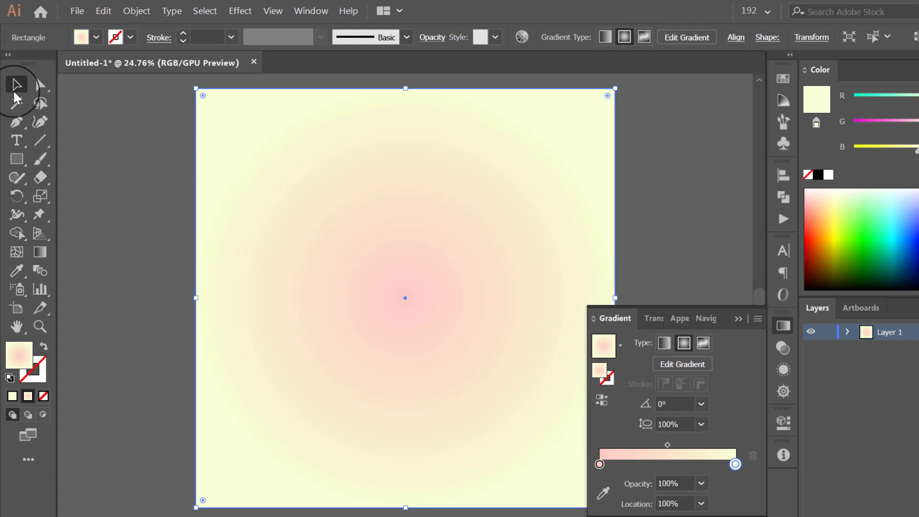
right_click(235, 164)
mouse_move(320, 373)
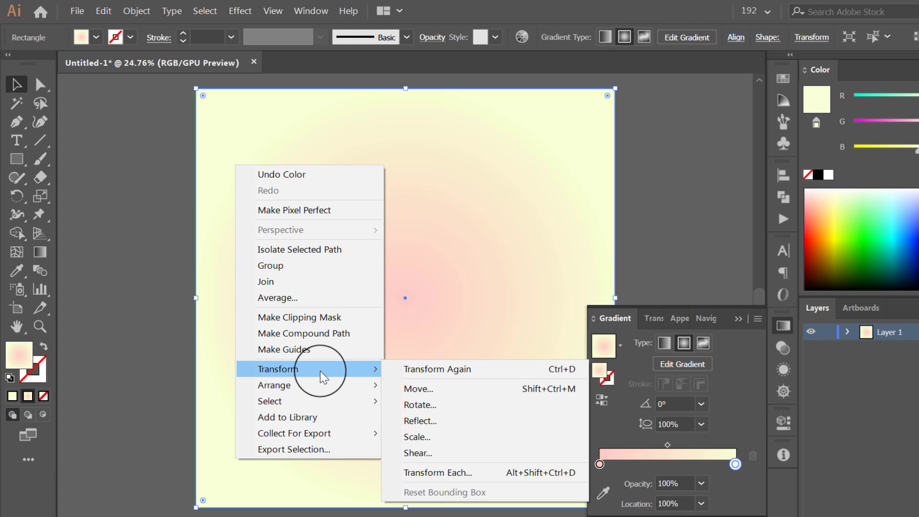
left_click(475, 427)
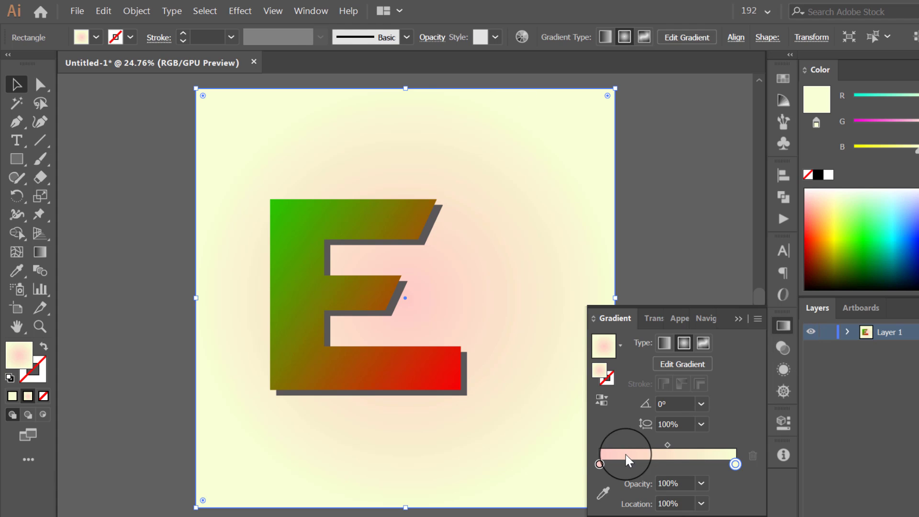
Recolor the start stop of the background's radial gradient to white FFFFFF.
left_click(599, 464)
double_click(598, 464)
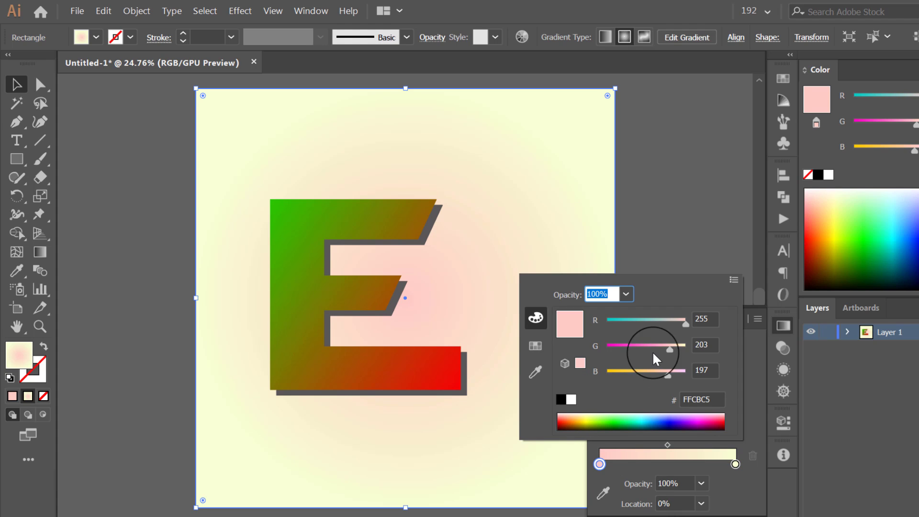
left_click_drag(653, 352, 700, 370)
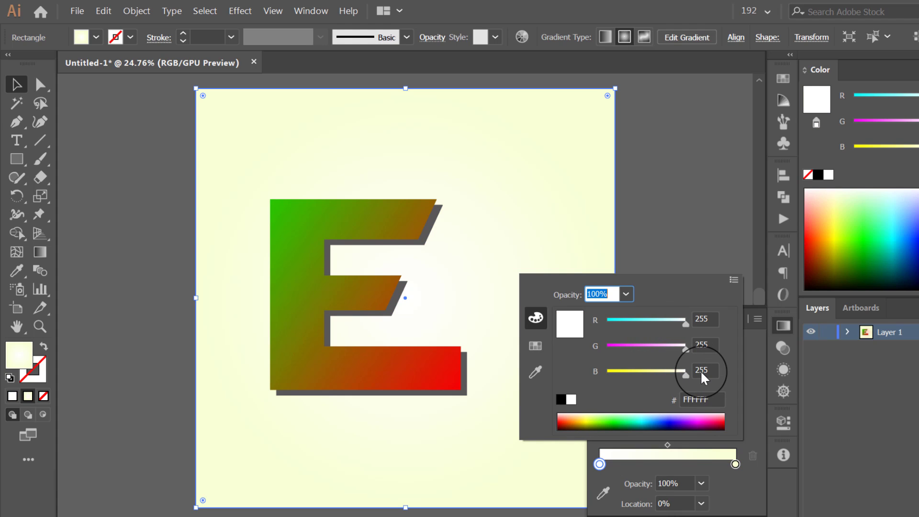
left_click(781, 327)
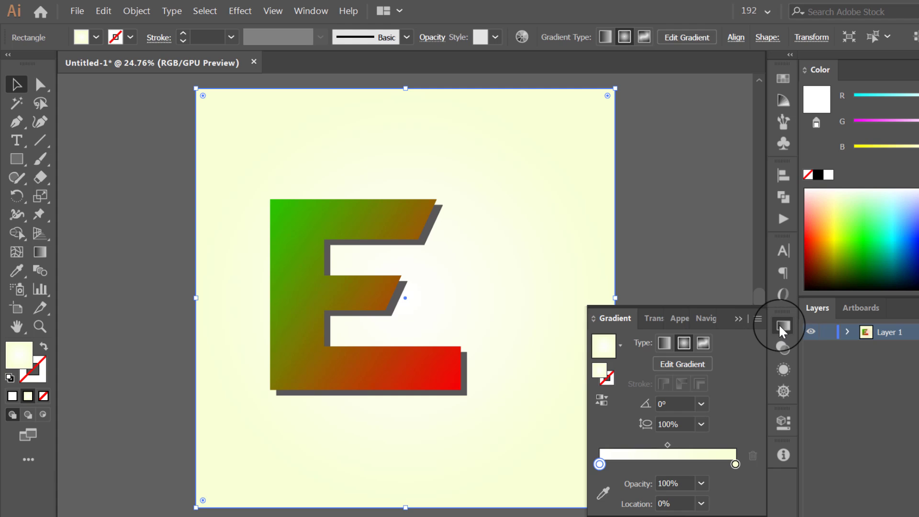
Enlarge the background's radial gradient by extending its outer end past the right edge of the artboard.
left_click(40, 252)
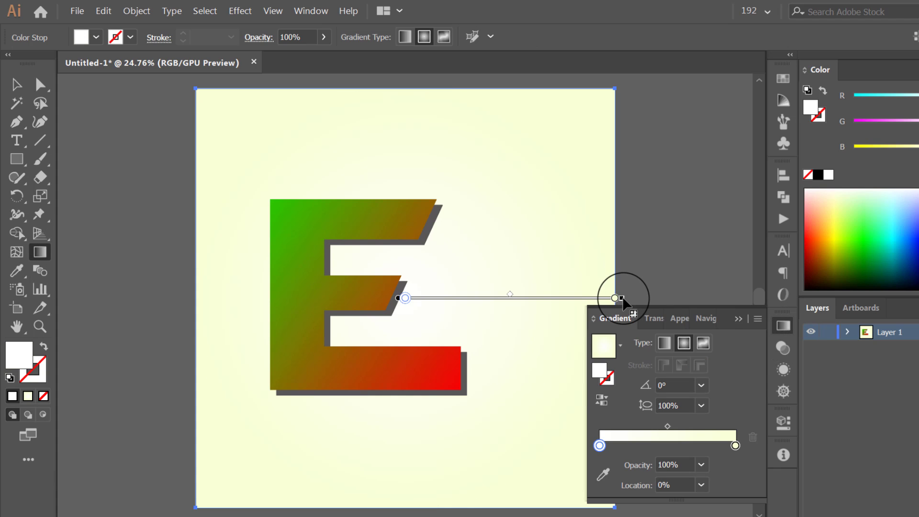
left_click_drag(616, 298, 684, 298)
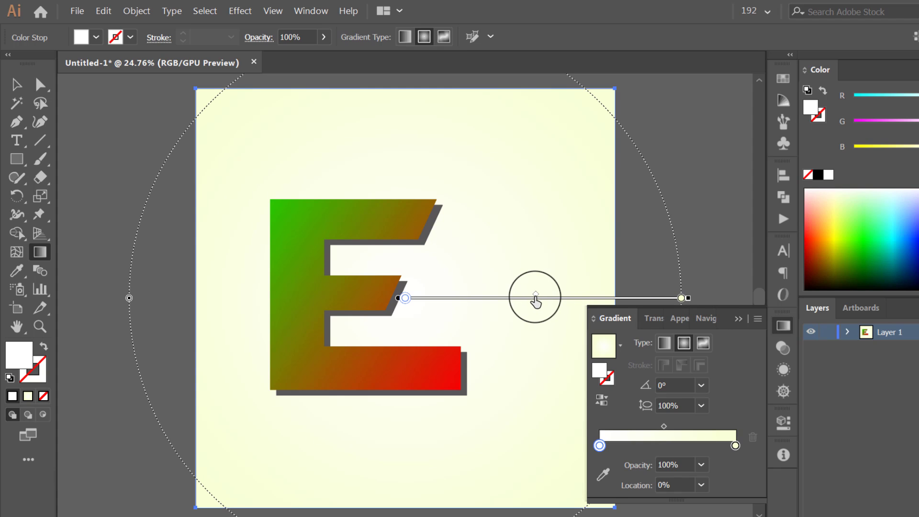
left_click(784, 326)
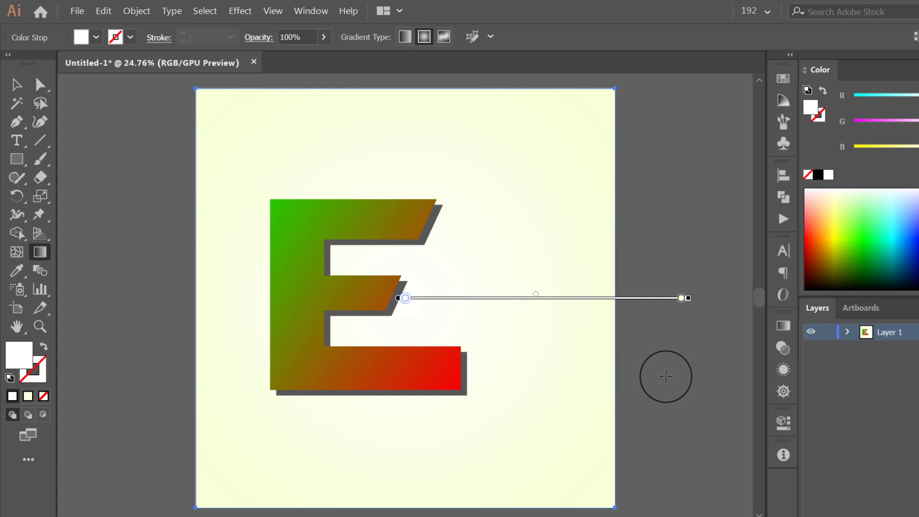
Lock the background rectangle so it cannot be selected.
left_click(23, 85)
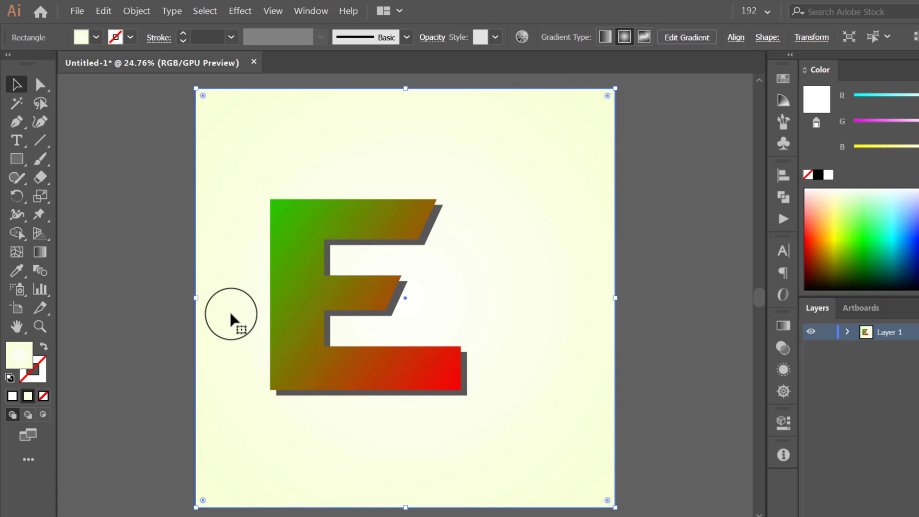
left_click(109, 12)
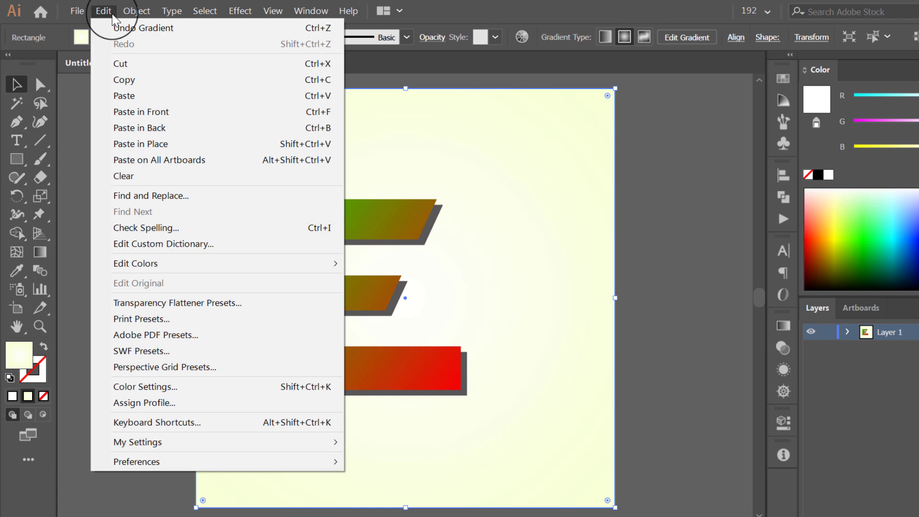
mouse_move(130, 13)
mouse_move(227, 77)
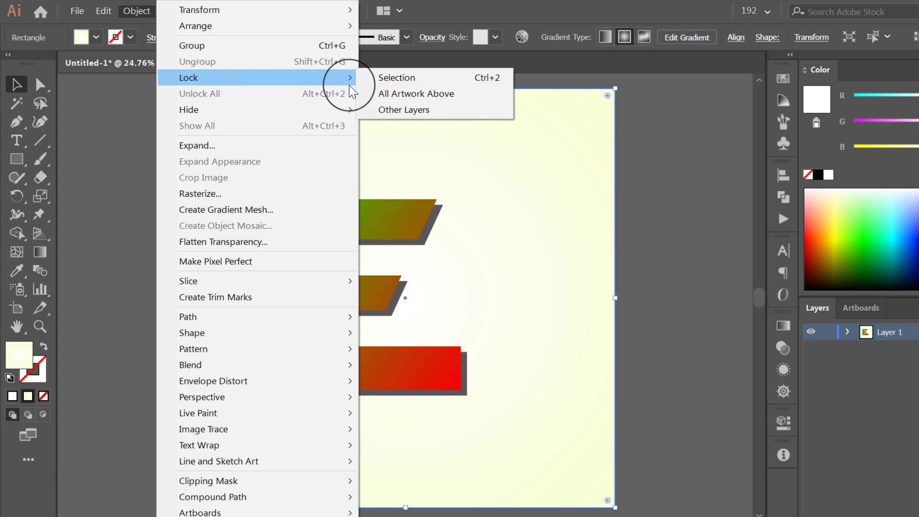
left_click(455, 86)
Move the E and its gray shadow together to the center of the artboard and deselect them.
left_click_drag(386, 242, 426, 232)
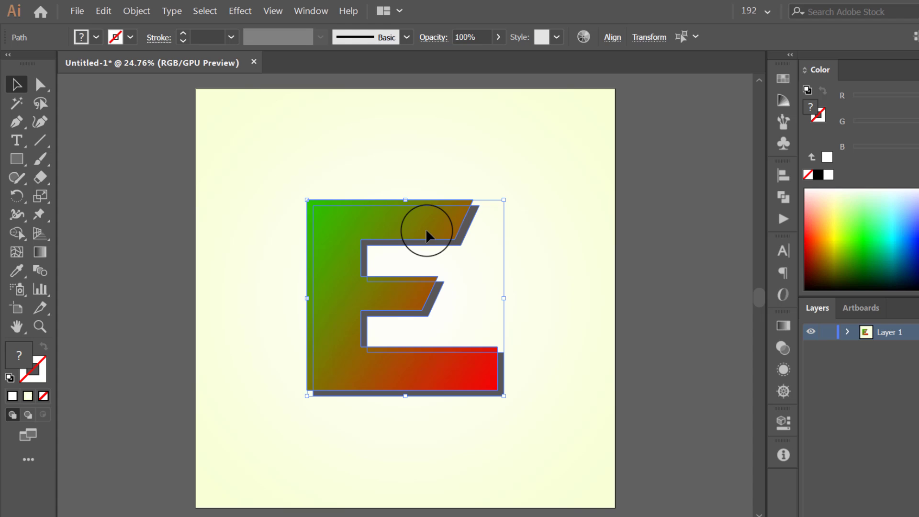
left_click(540, 287)
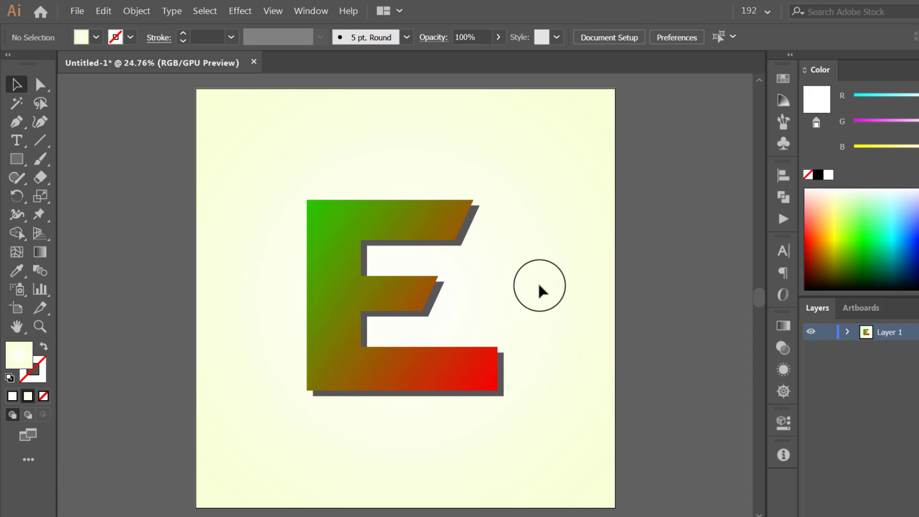
Recolor the green stop of the E's gradient to golden yellow by raising its red value, and deselect the letter.
left_click(460, 364)
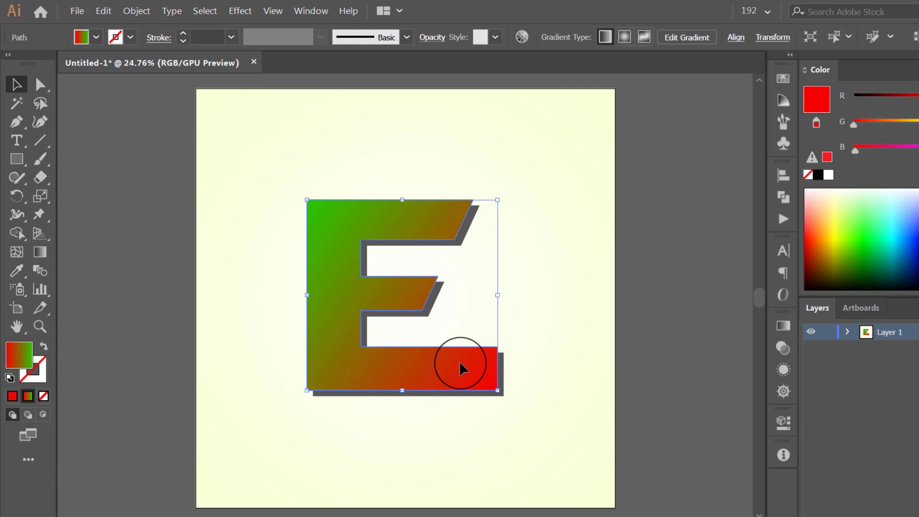
left_click(790, 327)
left_click(736, 465)
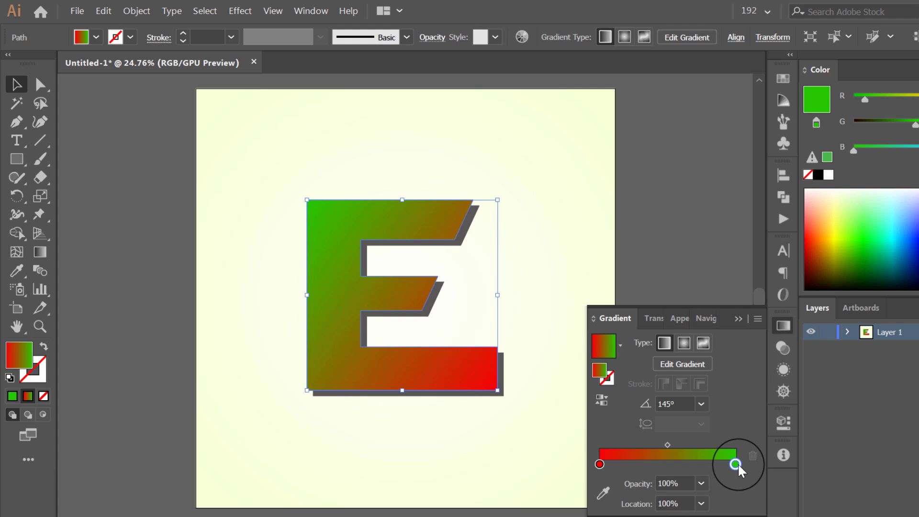
left_click_drag(865, 100, 918, 102)
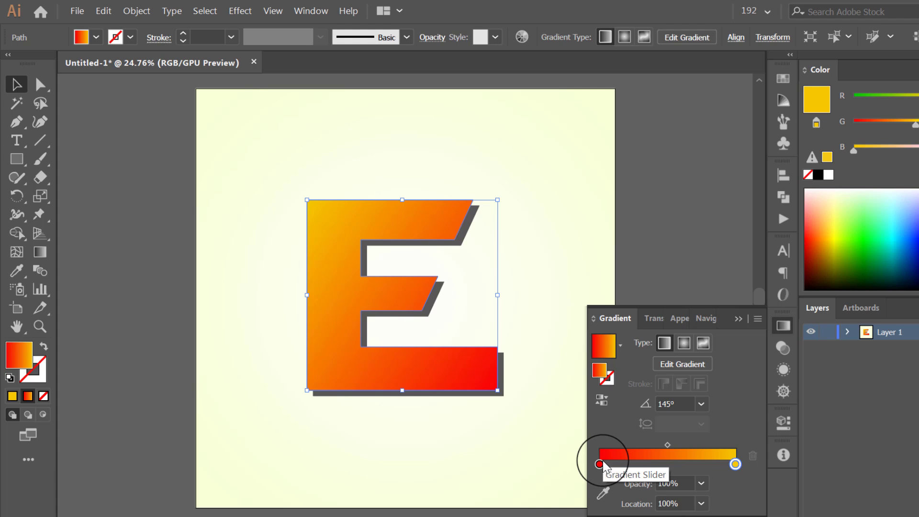
left_click(573, 280)
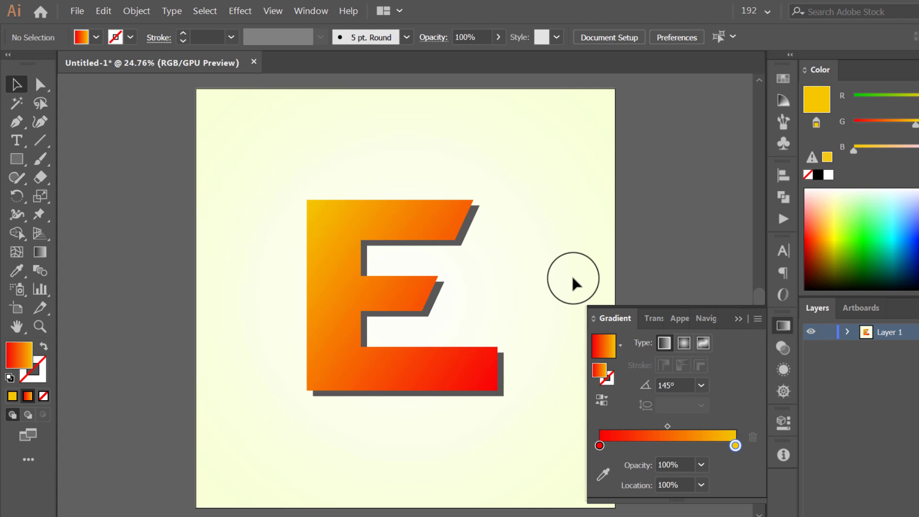
Lower the opacity of the E's gray shadow to 35% and deselect it.
left_click(503, 396)
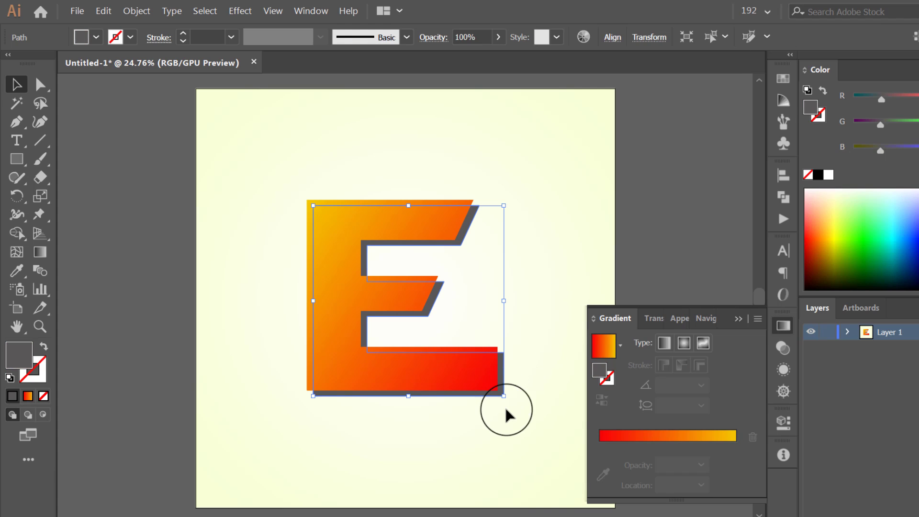
left_click(785, 349)
left_click(744, 342)
left_click_drag(740, 356, 716, 368)
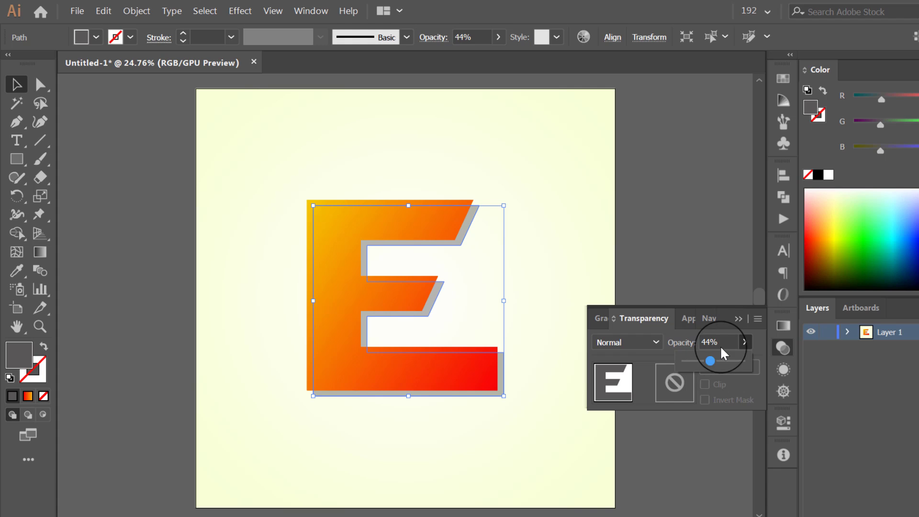
left_click(555, 273)
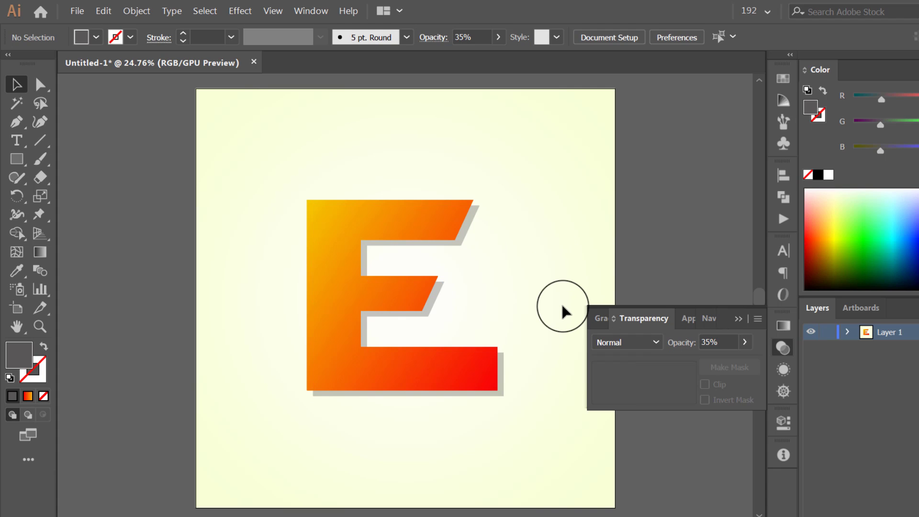
left_click(784, 342)
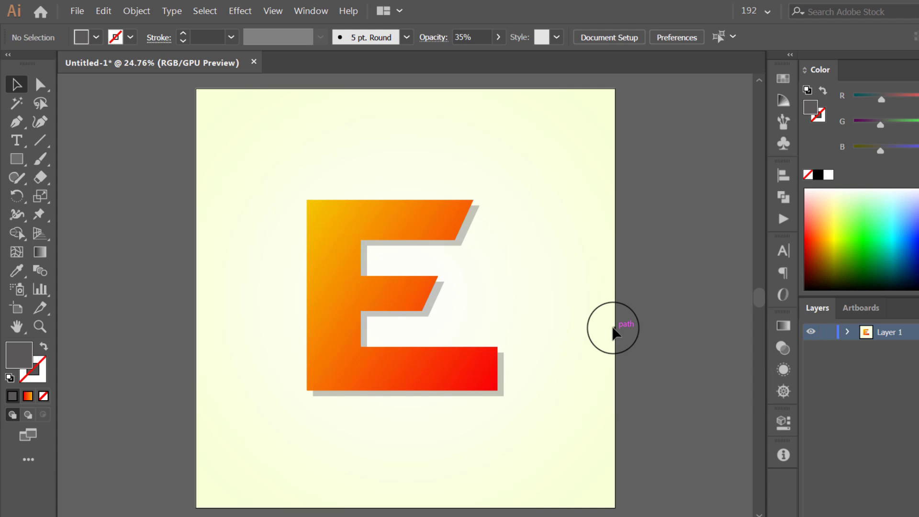
scroll(589, 319, "down", 1)
scroll(588, 319, "up", 1)
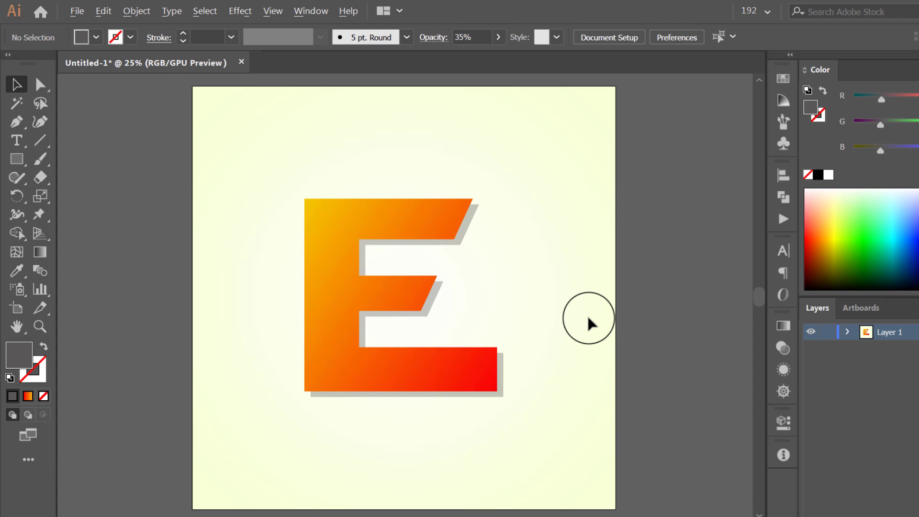
Add a white stroke with a weight of 7 pt to the gradient-filled E and deselect it.
left_click(421, 375)
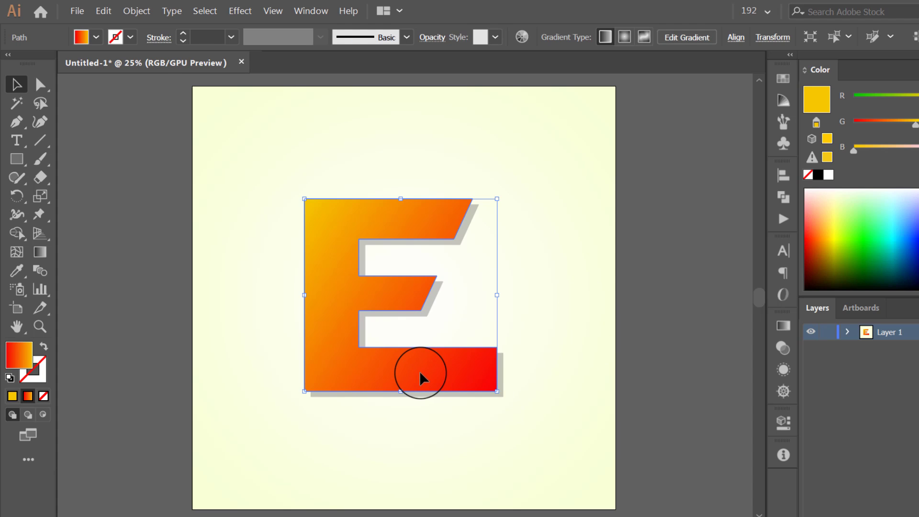
left_click(46, 377)
double_click(46, 377)
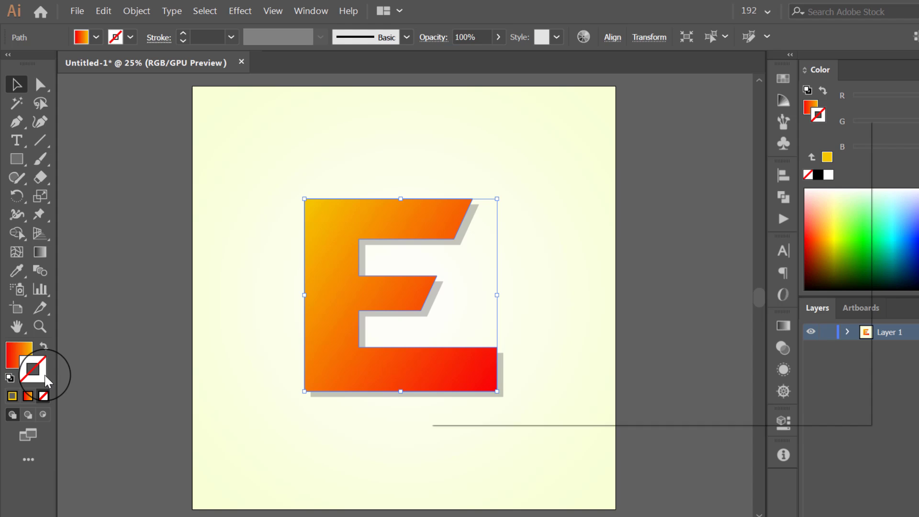
left_click(482, 372)
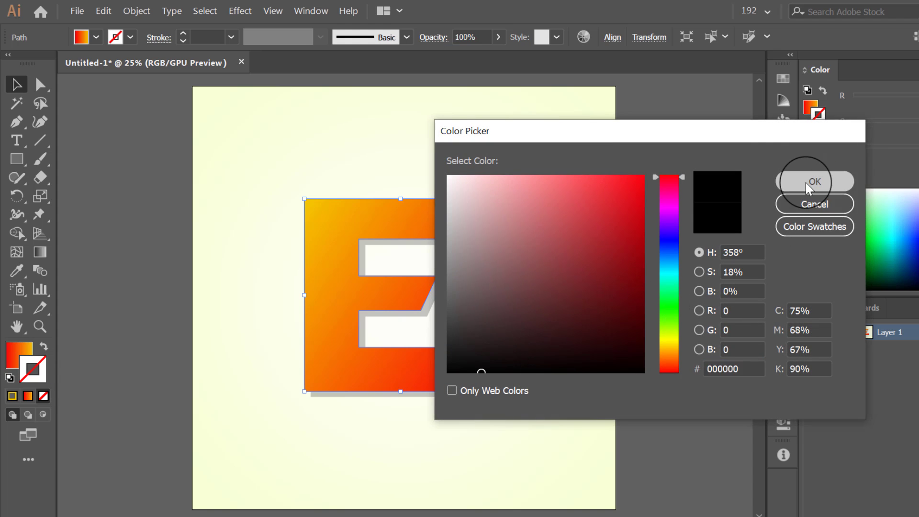
left_click(814, 182)
left_click(183, 33)
left_click(183, 33)
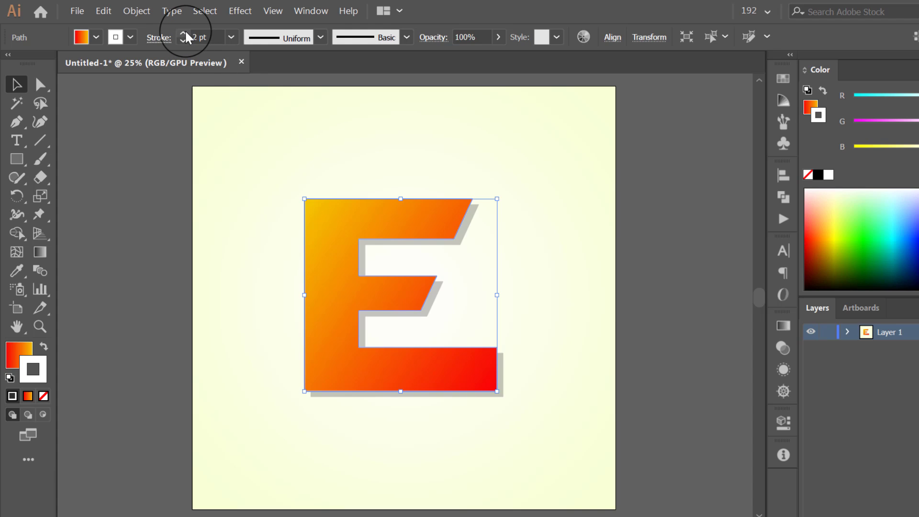
left_click(183, 33)
left_click(183, 33)
left_click(183, 33)
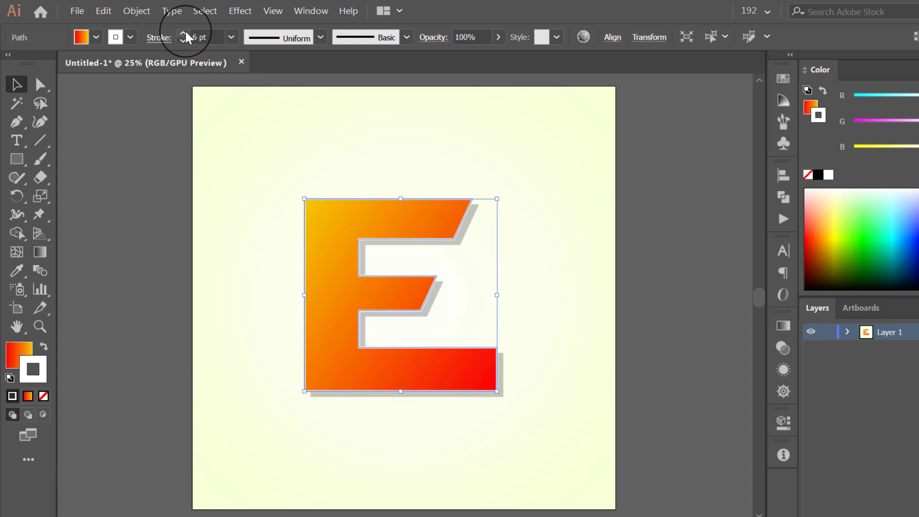
left_click(185, 30)
left_click(243, 277)
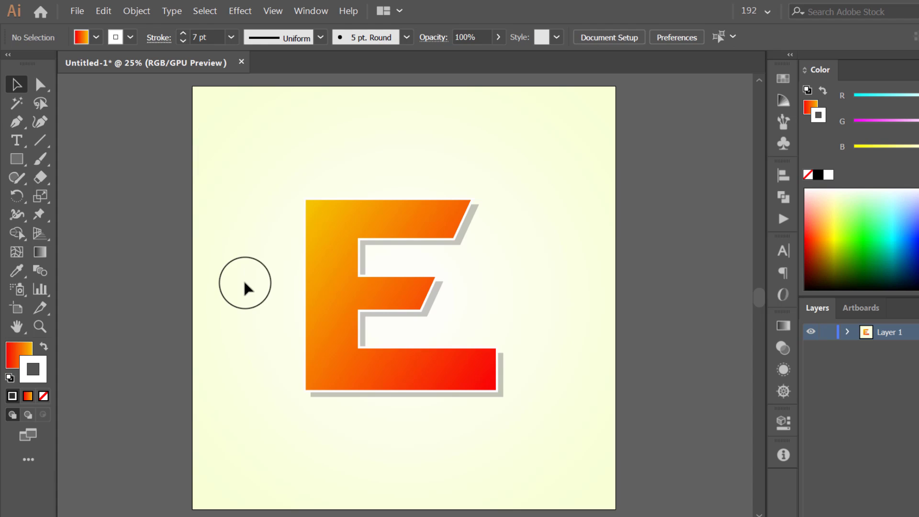
Apply the red-to-yellow linear gradient to the E's stroke and deselect the letter.
left_click(318, 334)
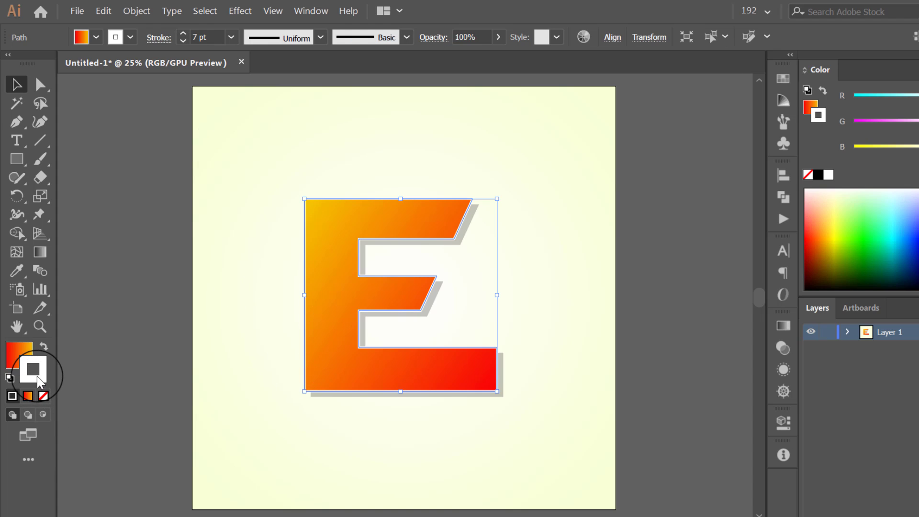
left_click(783, 326)
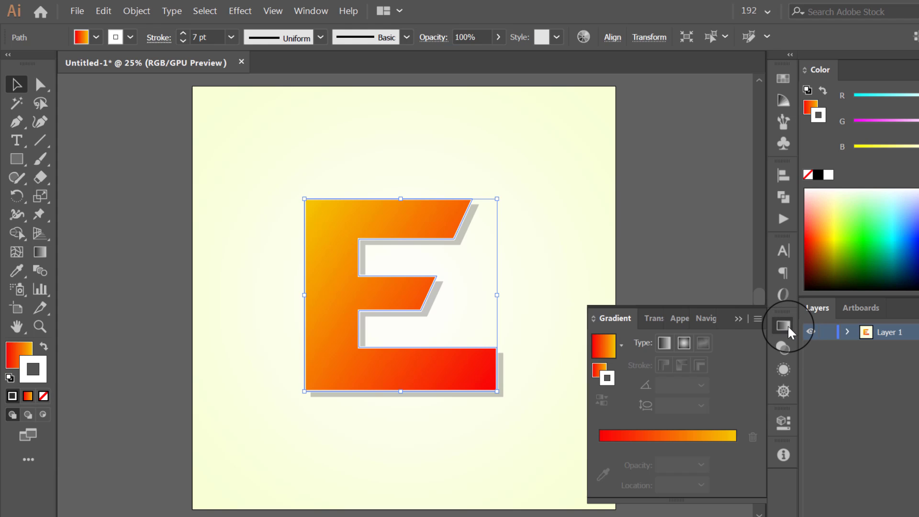
left_click(611, 346)
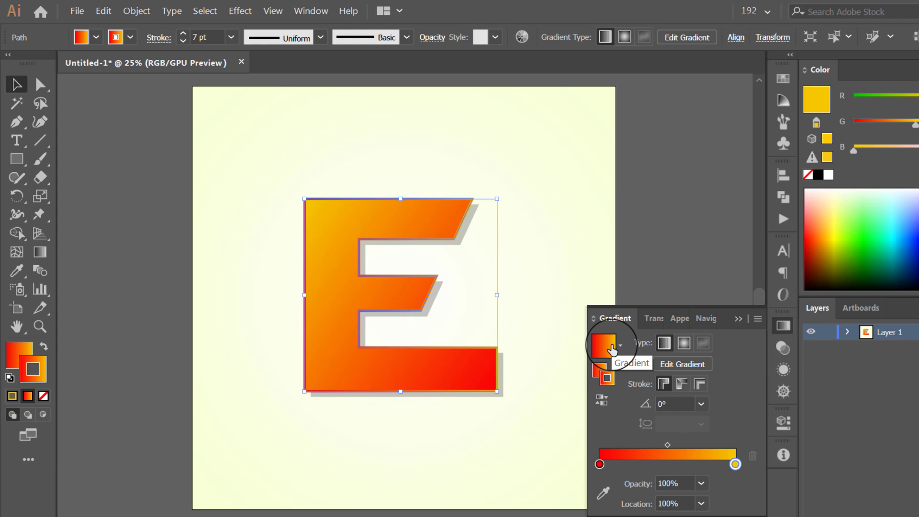
left_click(478, 427)
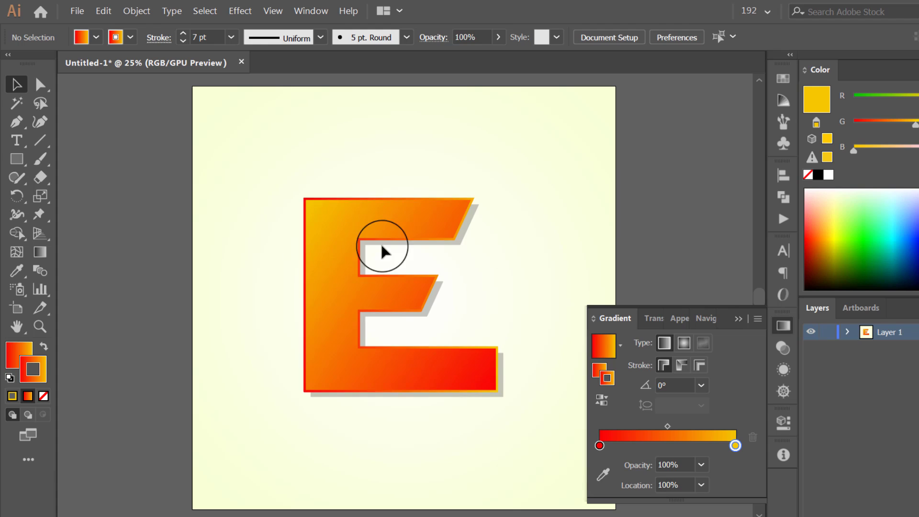
Recolor the E's stroke gradient with a green start stop and a cyan end stop.
left_click(462, 361)
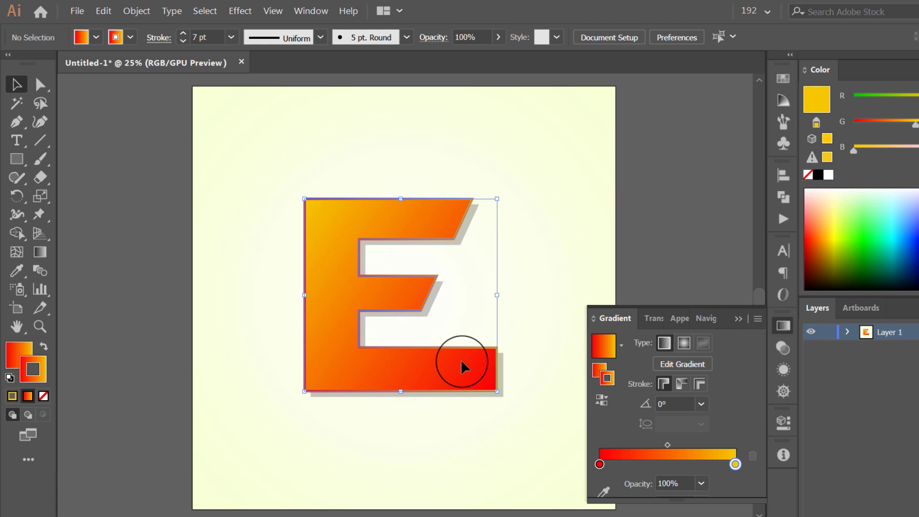
left_click(600, 464)
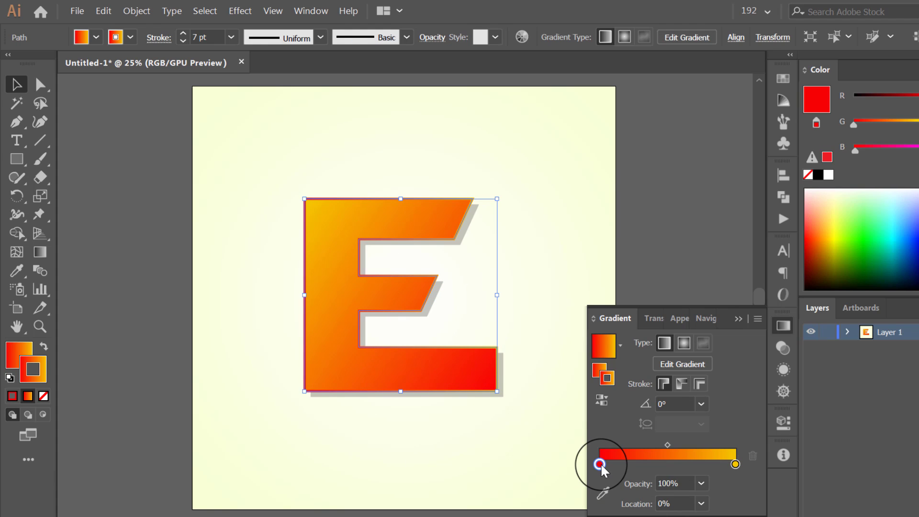
left_click(857, 255)
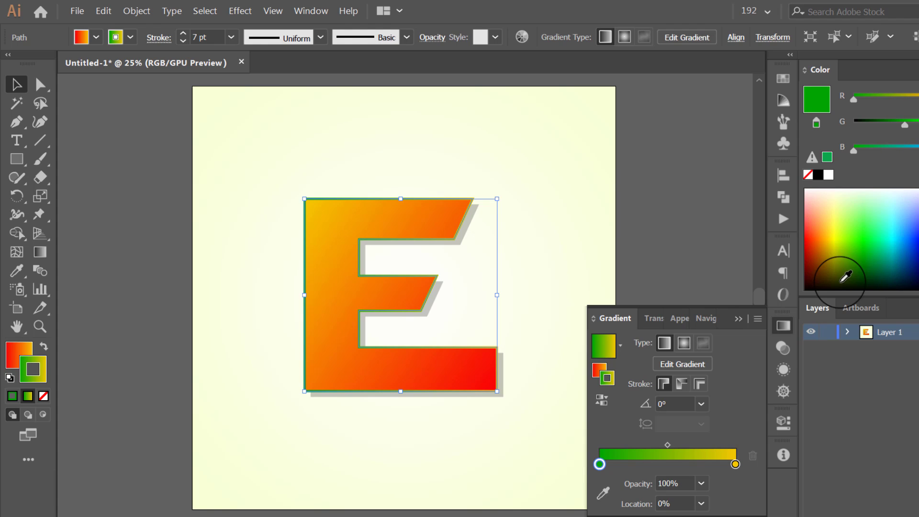
left_click(736, 464)
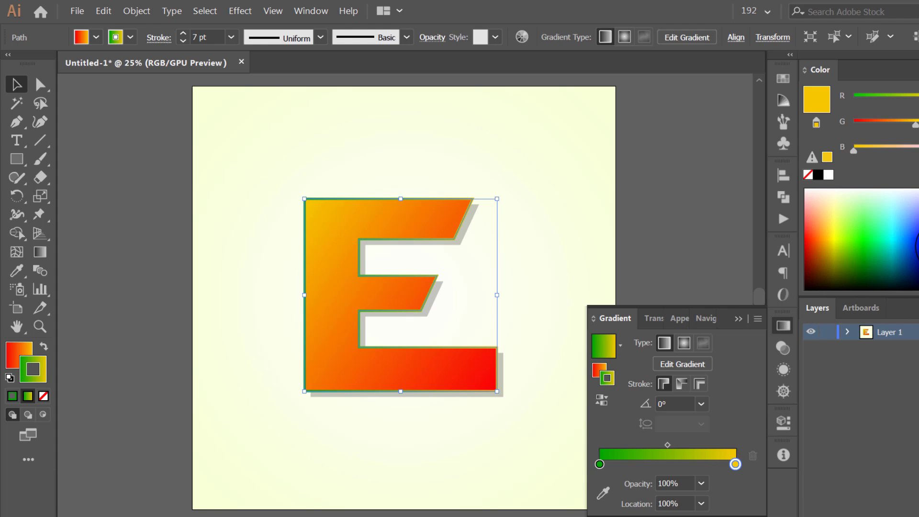
left_click(894, 238)
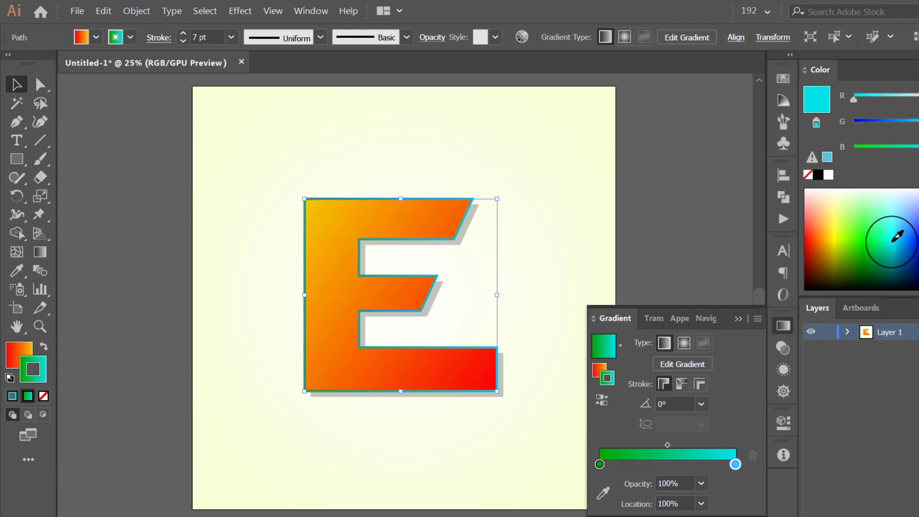
left_click(506, 432)
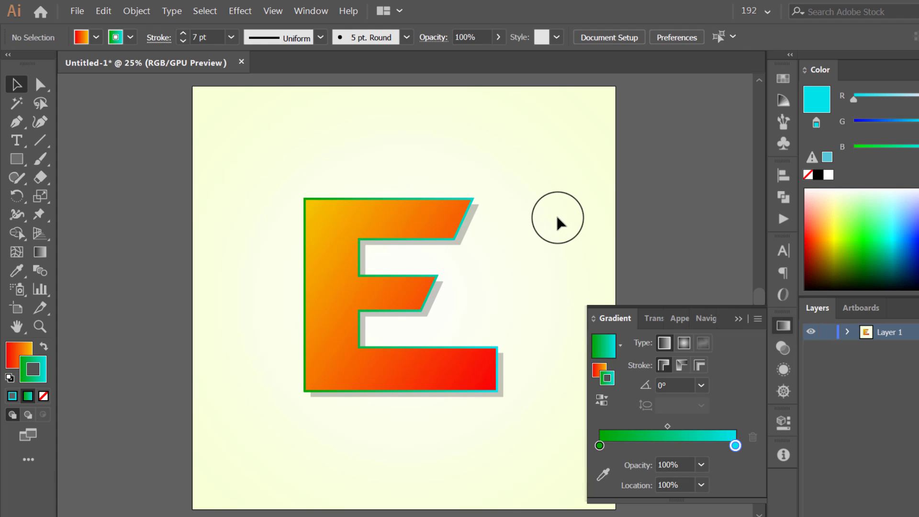
Apply the gradient across the E's stroke and inspect the outline up close.
left_click(455, 371)
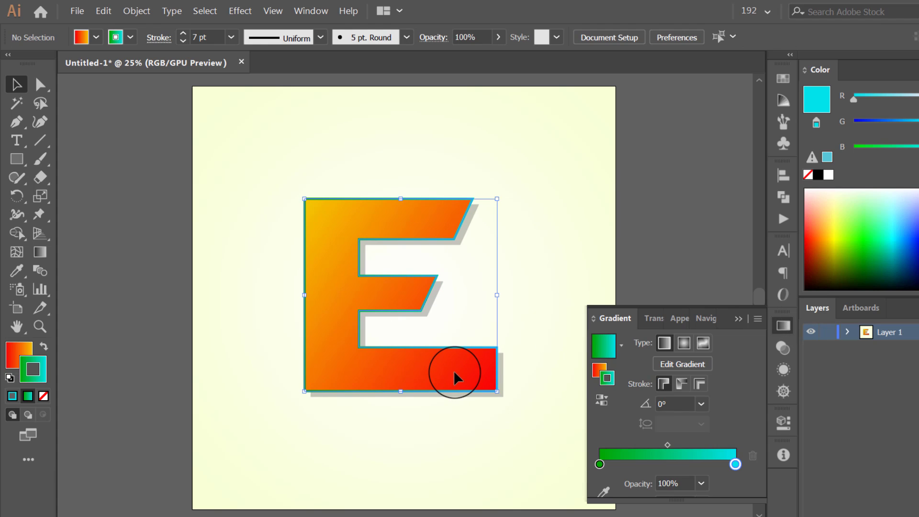
left_click(700, 380)
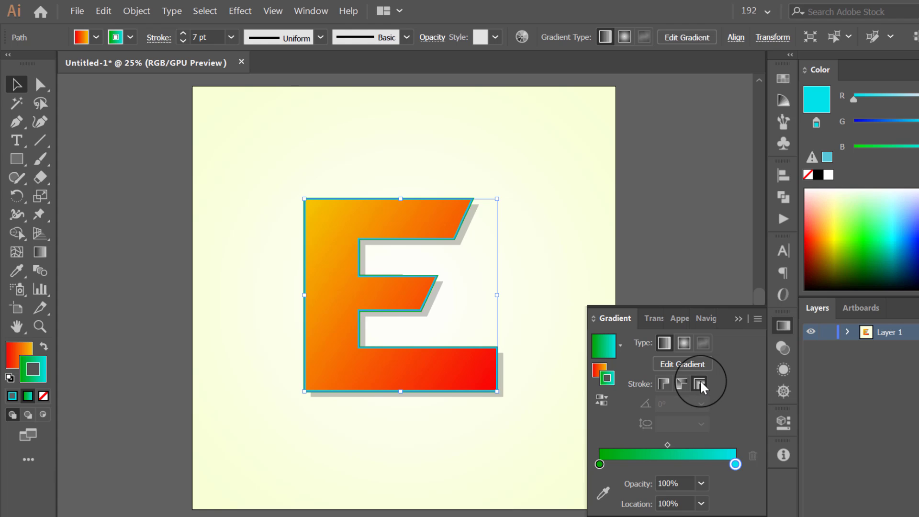
left_click(454, 434)
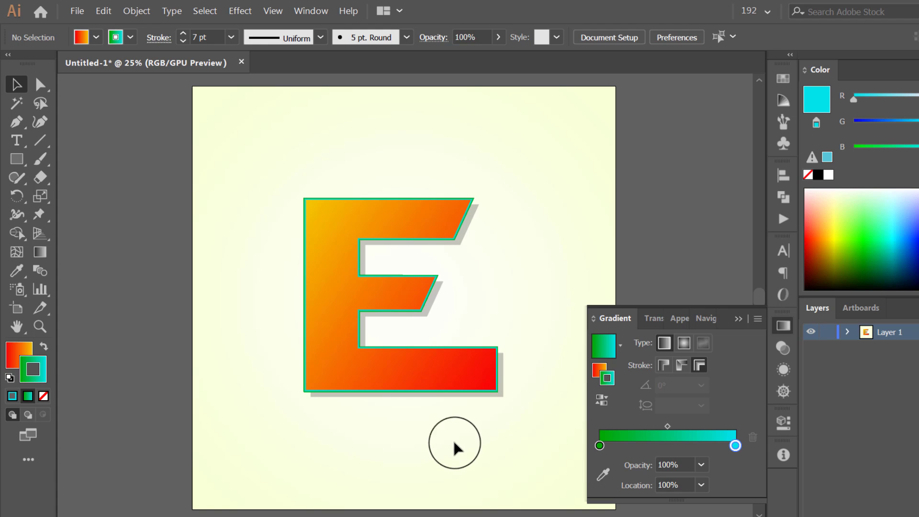
scroll(385, 202, "up", 4)
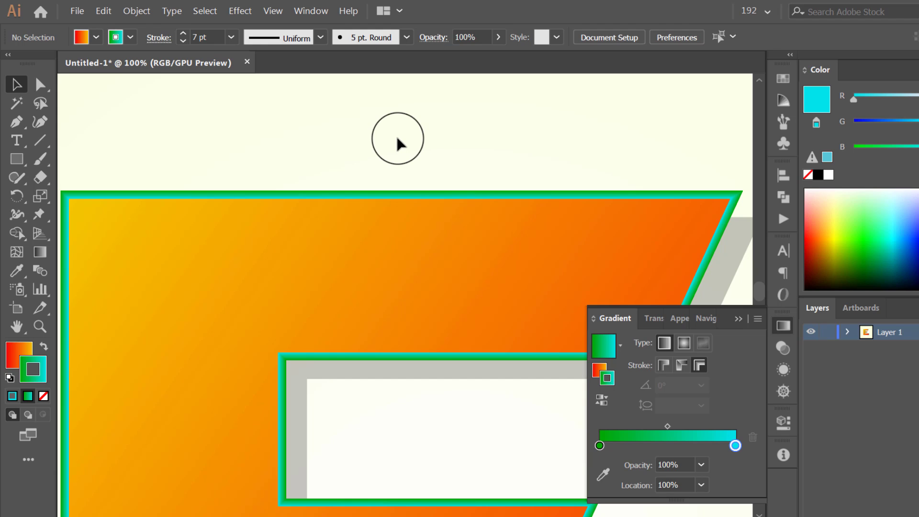
scroll(397, 138, "down", 3)
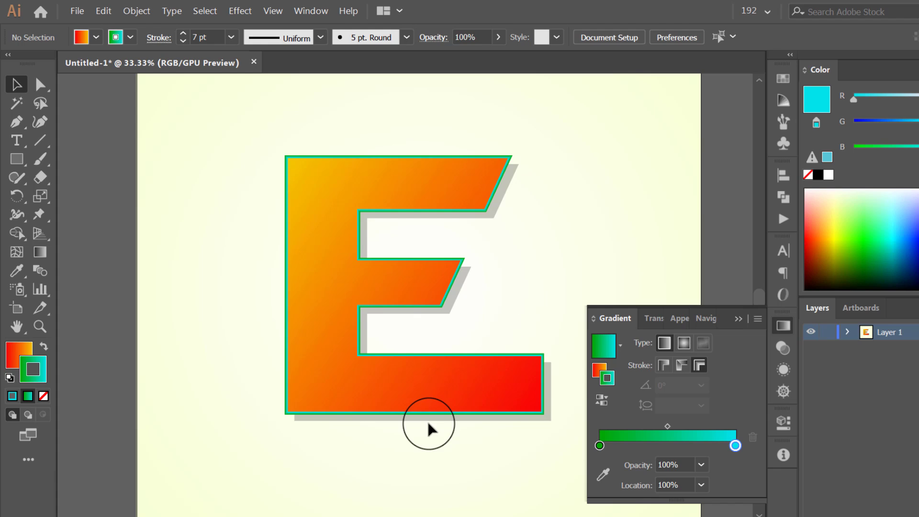
Recolor the start stop of the E's stroke gradient to black 000000 and deselect the letter.
left_click(350, 365)
left_click(599, 463)
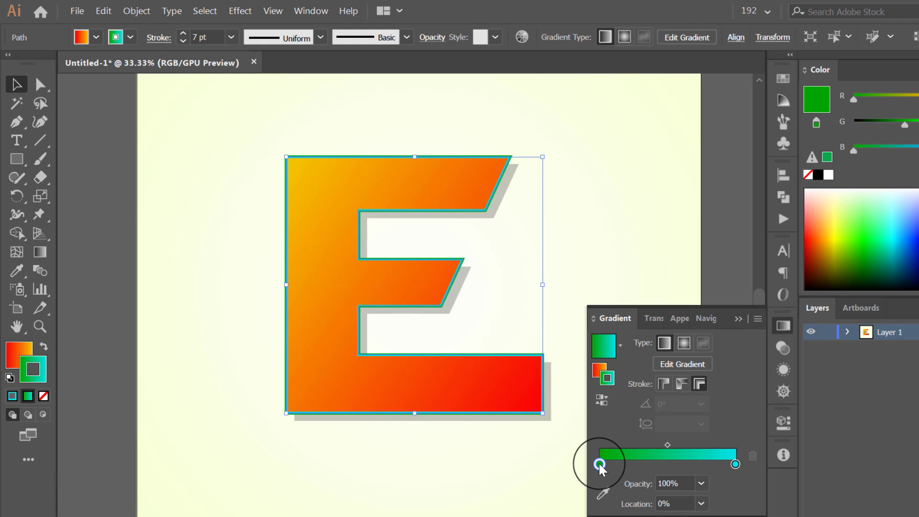
double_click(599, 463)
left_click_drag(636, 343, 594, 346)
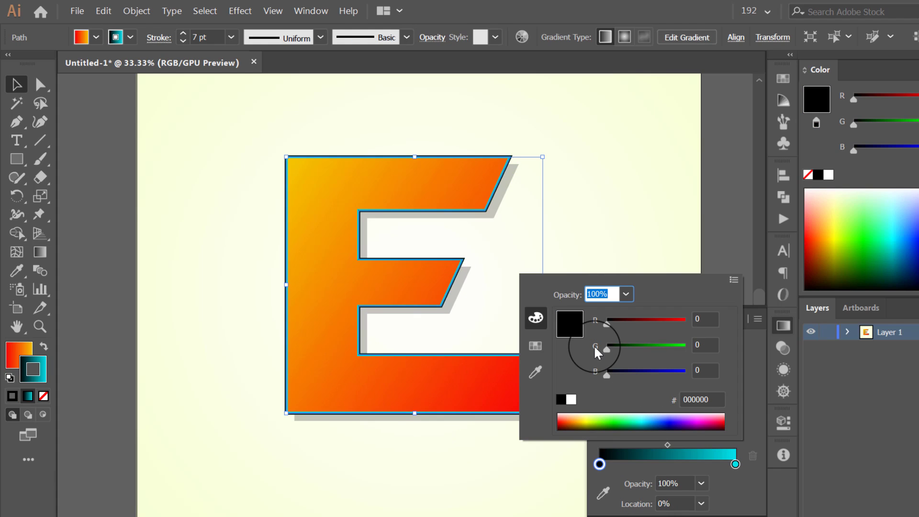
left_click(410, 438)
left_click(428, 481)
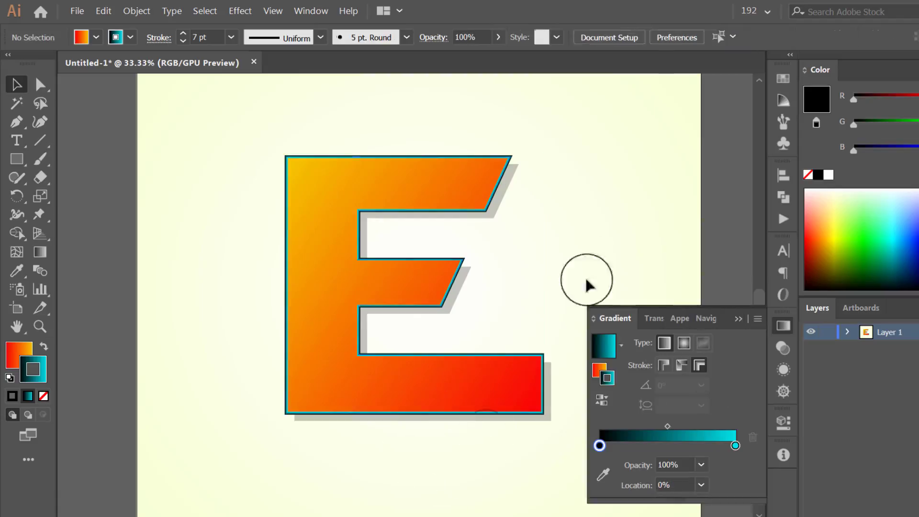
left_click(778, 334)
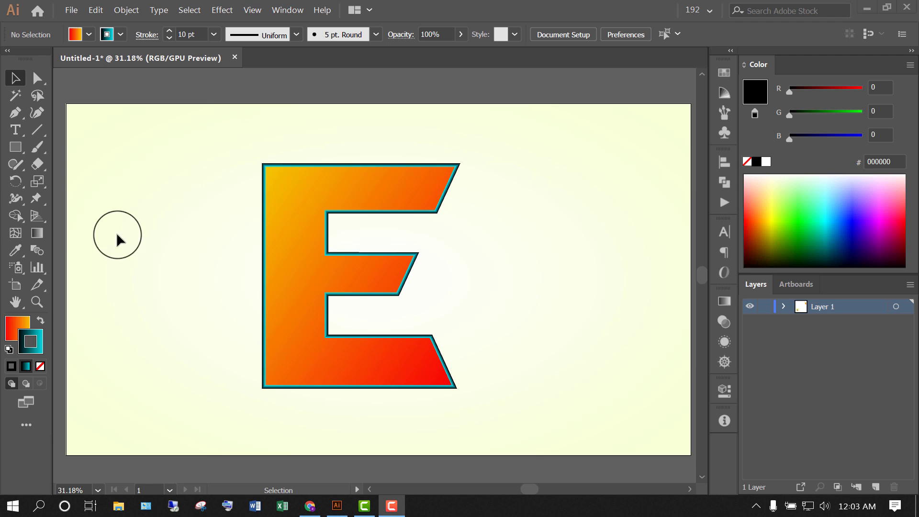
Add the text XPORT beside the E's lower arm and scale it up to about 202 pt.
left_click(15, 129)
left_click(490, 352)
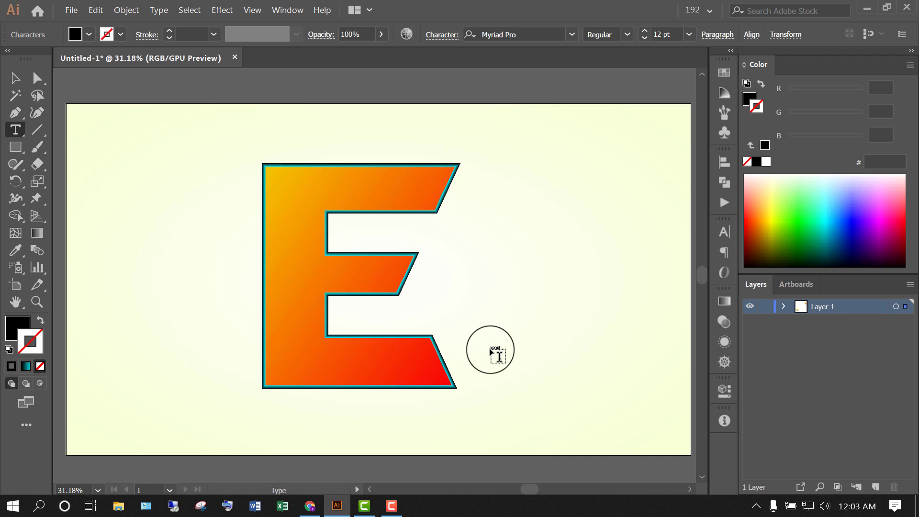
left_click(15, 78)
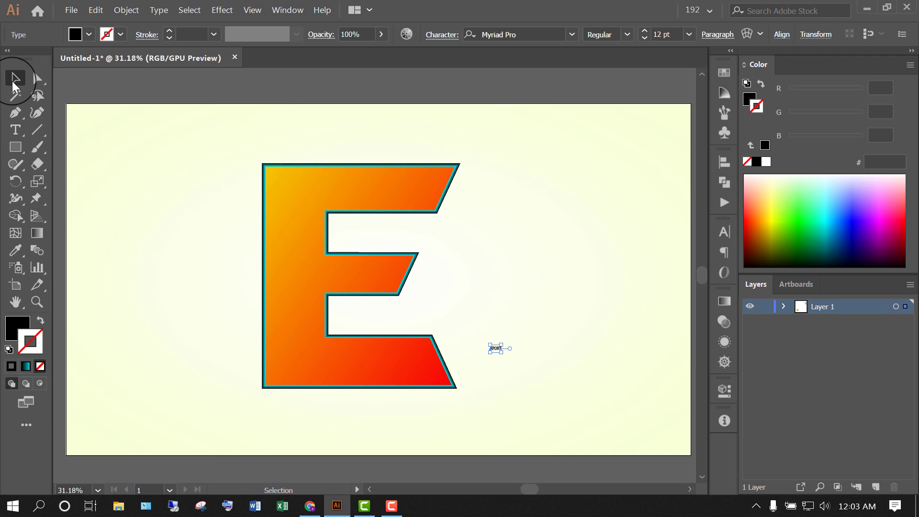
left_click_drag(504, 346, 633, 276)
left_click_drag(553, 310, 536, 376)
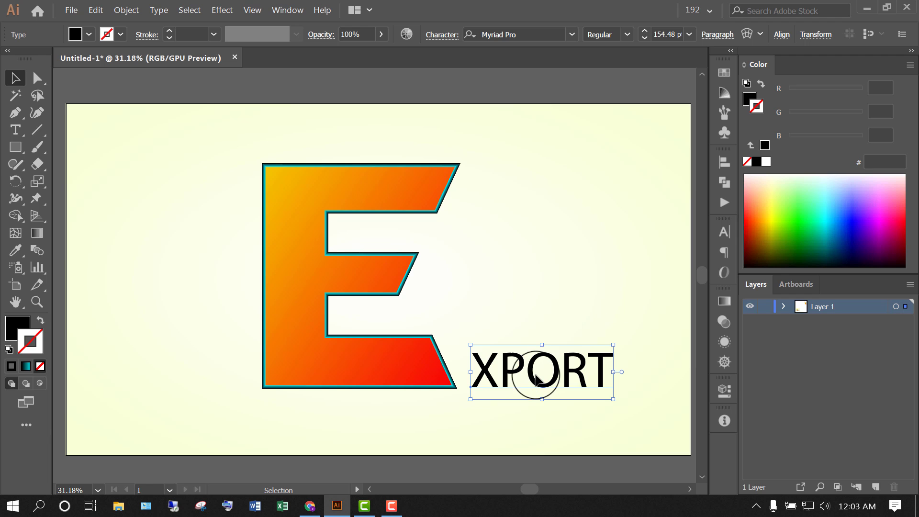
left_click_drag(614, 346, 659, 315)
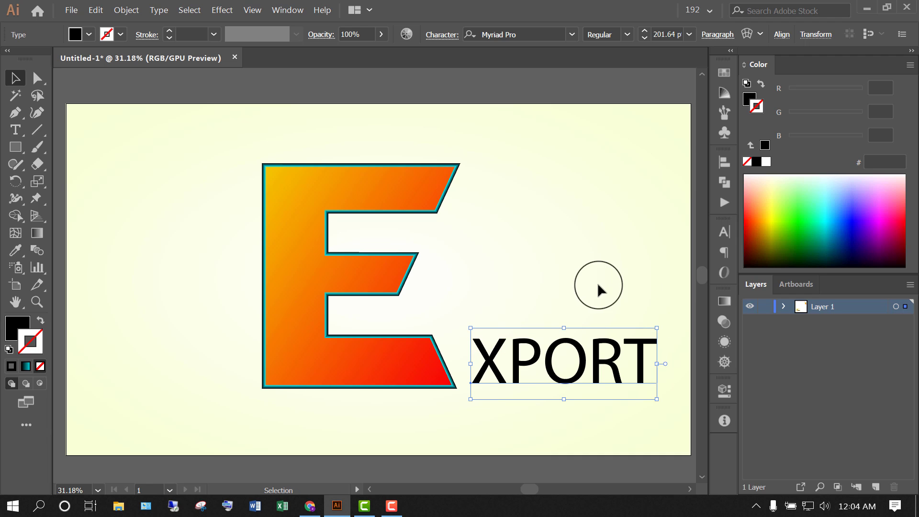
Change the XPORT text's font to AR DESTINE.
left_click(570, 34)
scroll(673, 350, "down", 5)
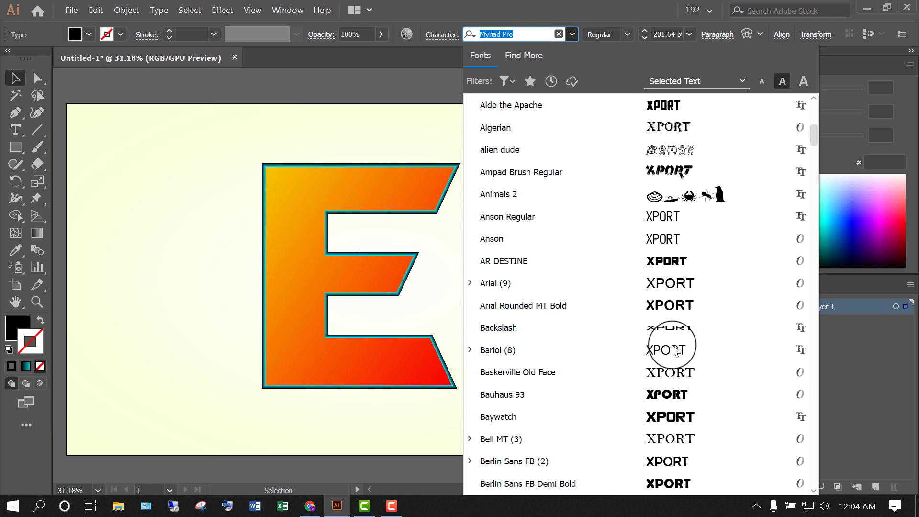
left_click(668, 261)
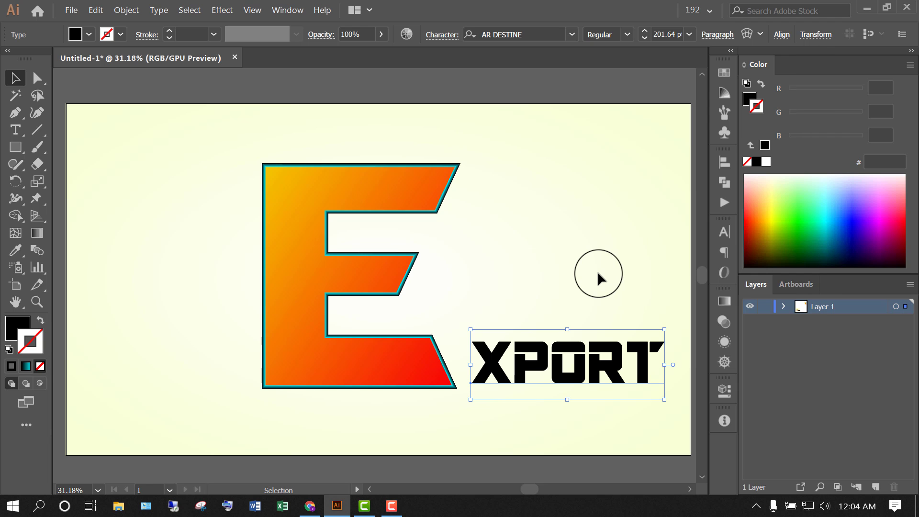
Try to copy the E's gradient fill and outline onto the live XPORT text with the Eyedropper.
left_click_drag(598, 271, 515, 273)
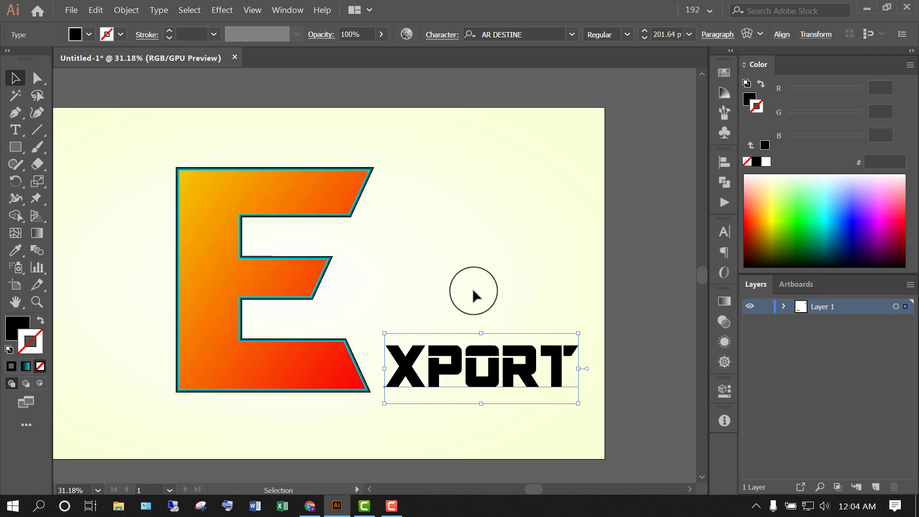
key("i")
left_click(339, 181)
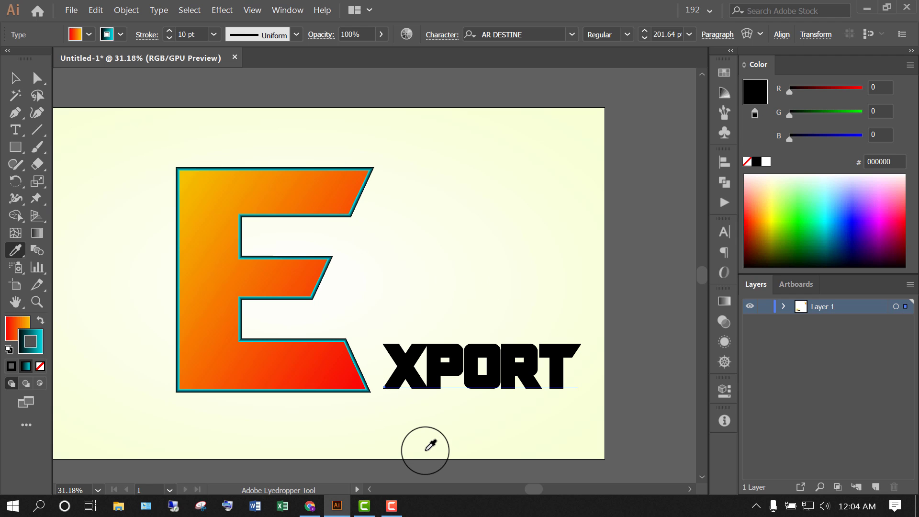
key("ctrl+z")
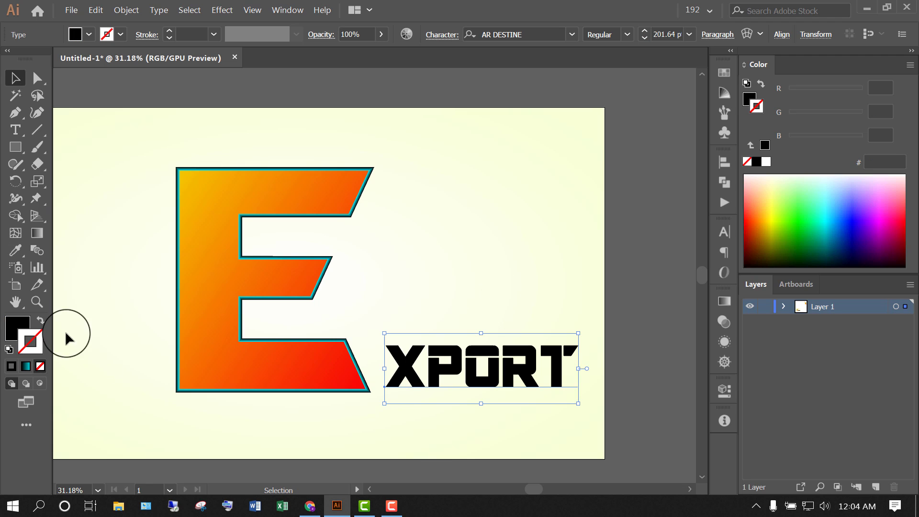
Swap the XPORT text's fill and stroke, set its stroke weight to 4 pt and deselect it.
left_click(41, 321)
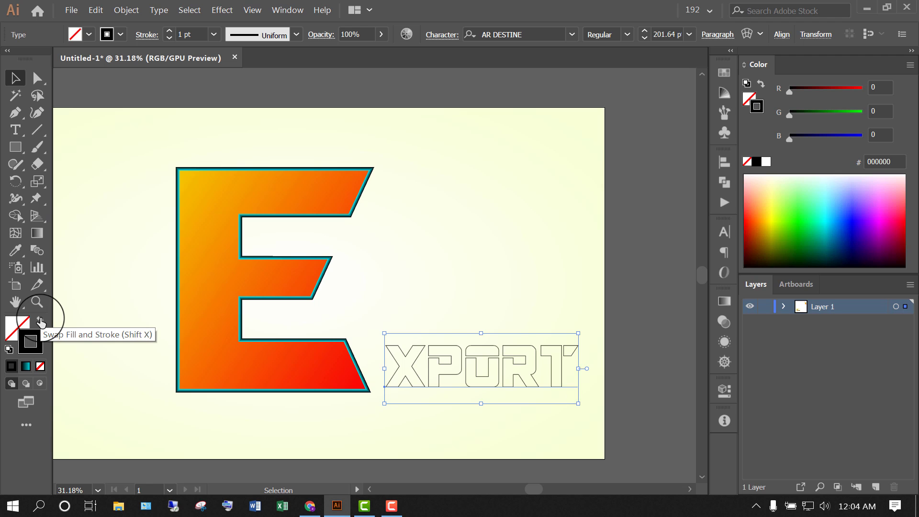
left_click(421, 307)
left_click(425, 346)
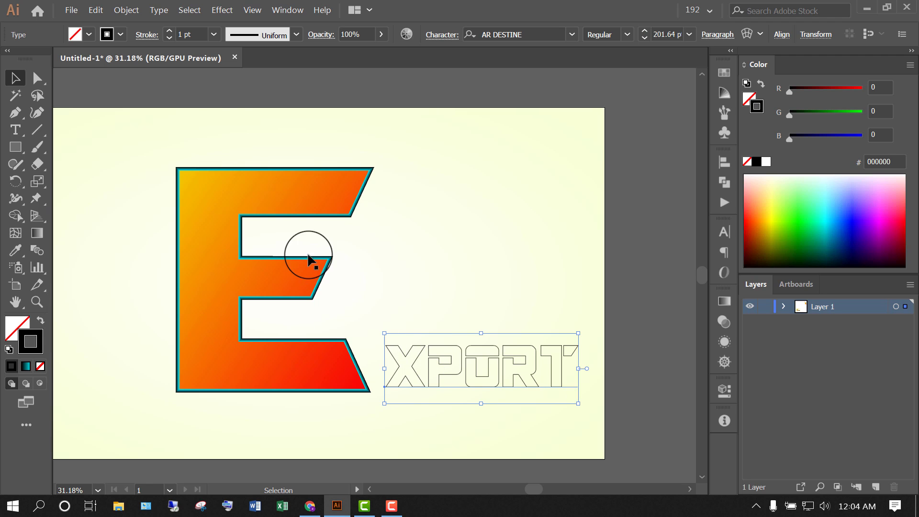
left_click(169, 31)
left_click(170, 31)
left_click(169, 30)
left_click(170, 31)
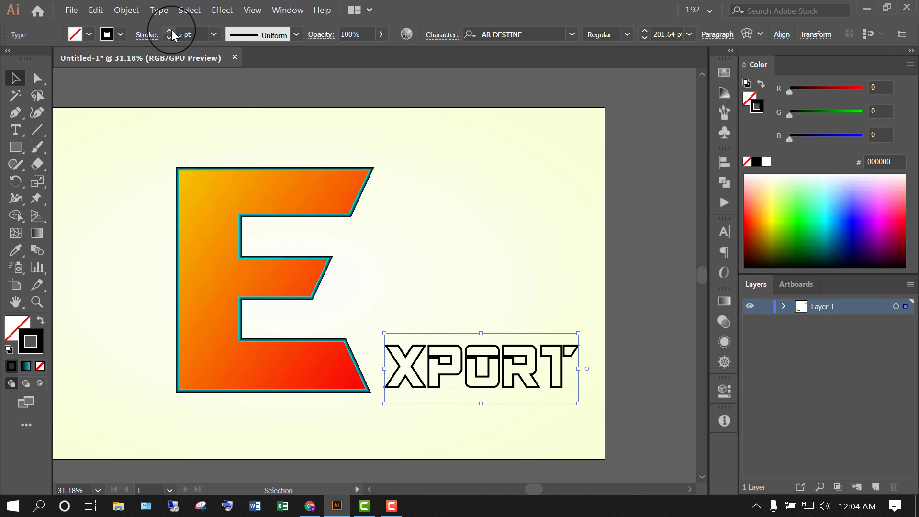
left_click(173, 37)
left_click(173, 37)
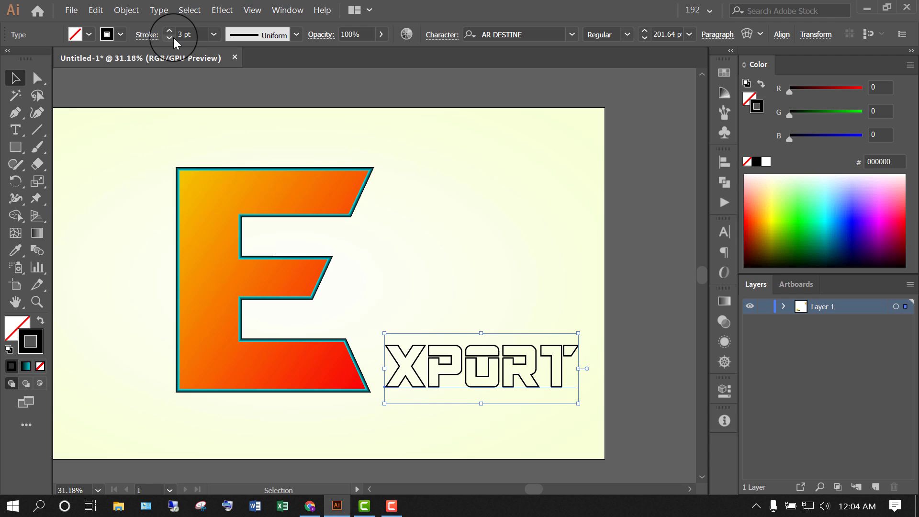
left_click(173, 33)
left_click(420, 220)
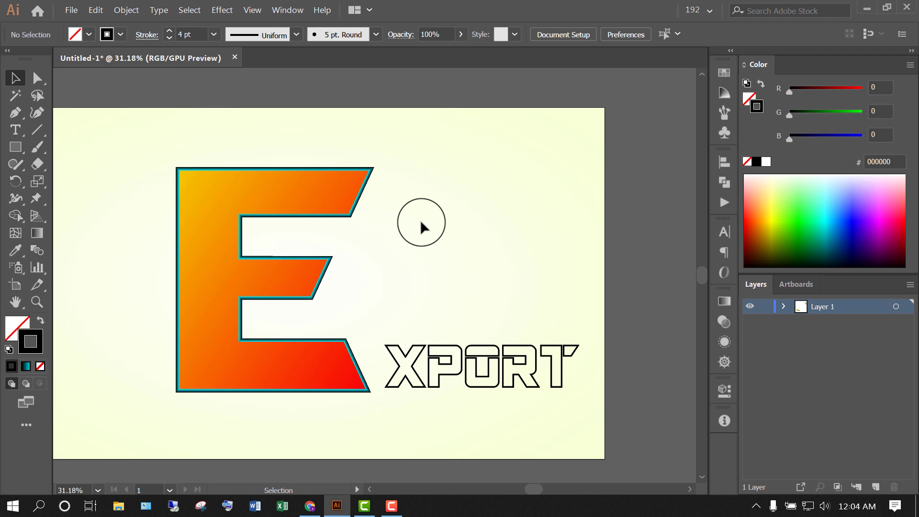
Convert the XPORT text to outlines.
scroll(466, 312, "up", 1)
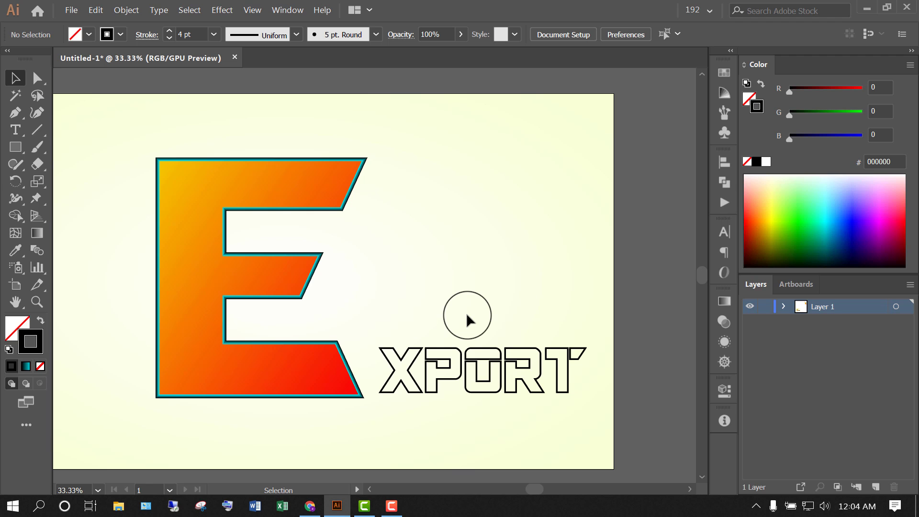
left_click(457, 353)
right_click(455, 345)
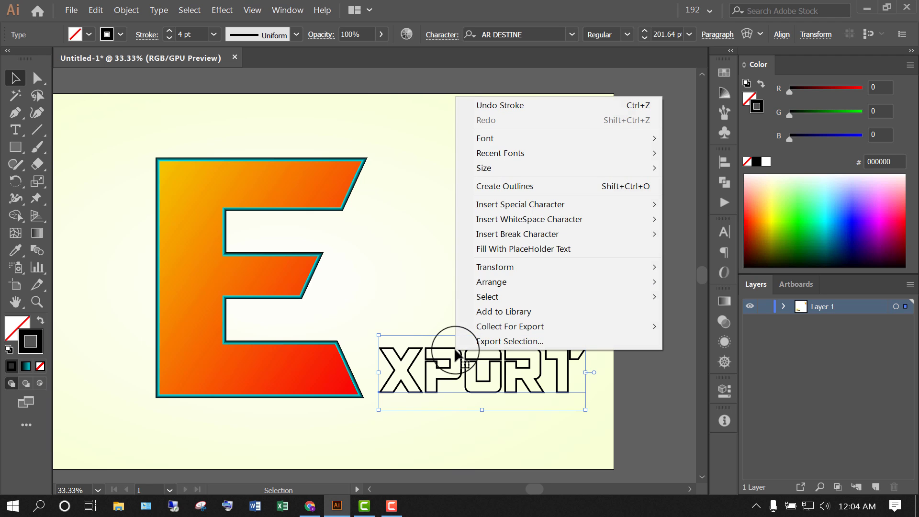
left_click(524, 185)
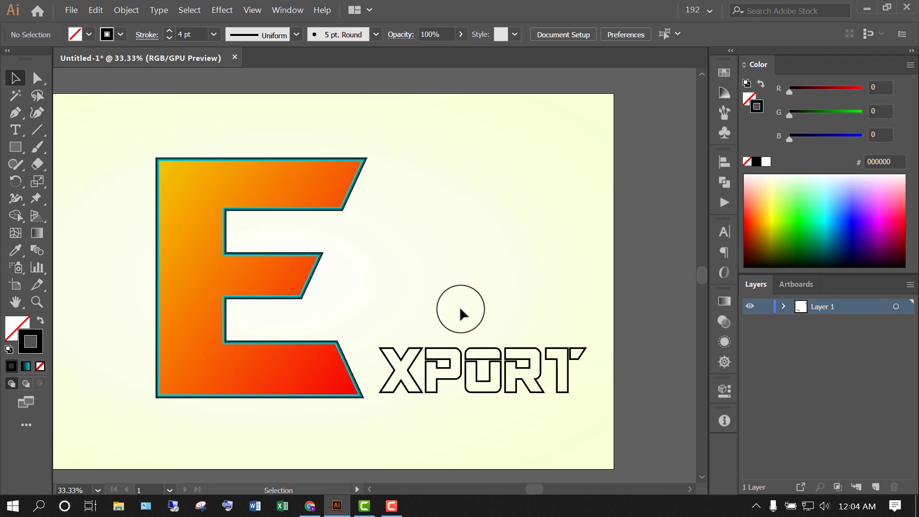
Copy the E's appearance onto the outlined XPORT letters with the Eyedropper and set their fill to none.
left_click(19, 249)
left_click(273, 272)
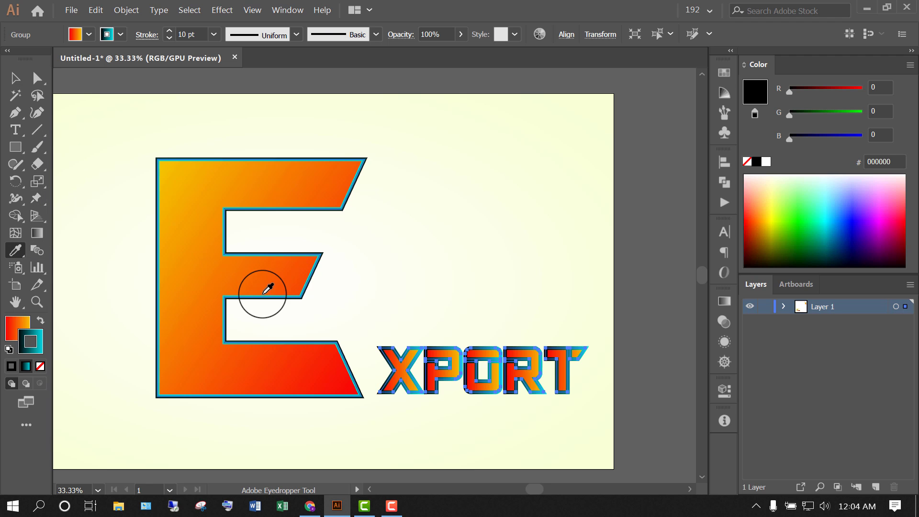
left_click(17, 328)
left_click(40, 366)
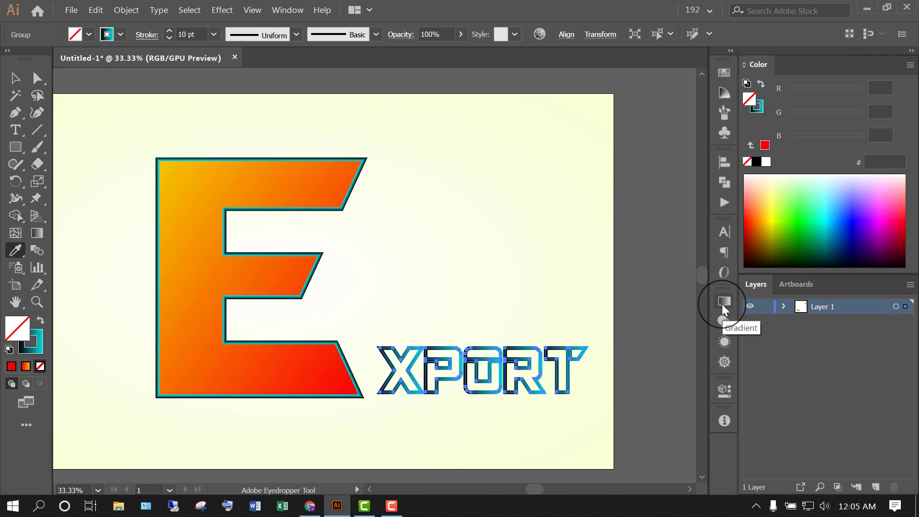
Set the XPORT letters' stroke weight to 5 pt and deselect them.
left_click(169, 38)
left_click(170, 37)
left_click(170, 38)
left_click(170, 37)
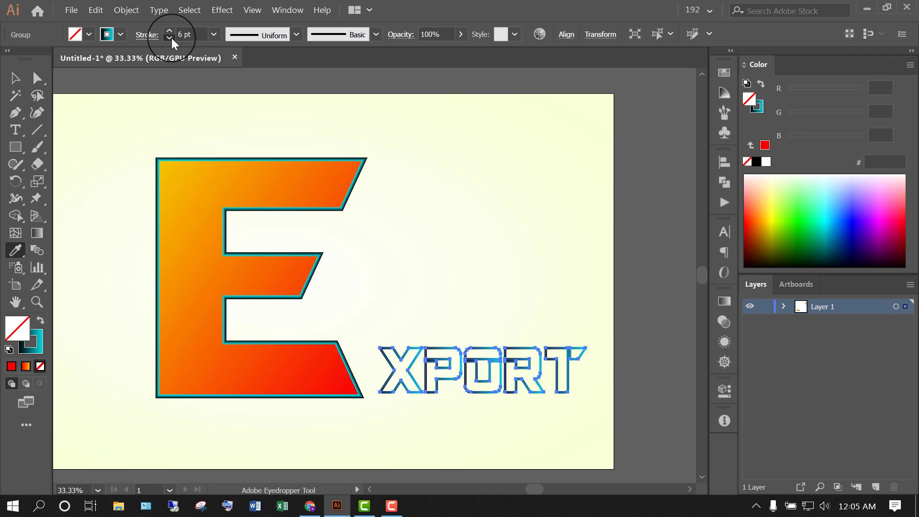
left_click(172, 38)
left_click(171, 39)
left_click(170, 30)
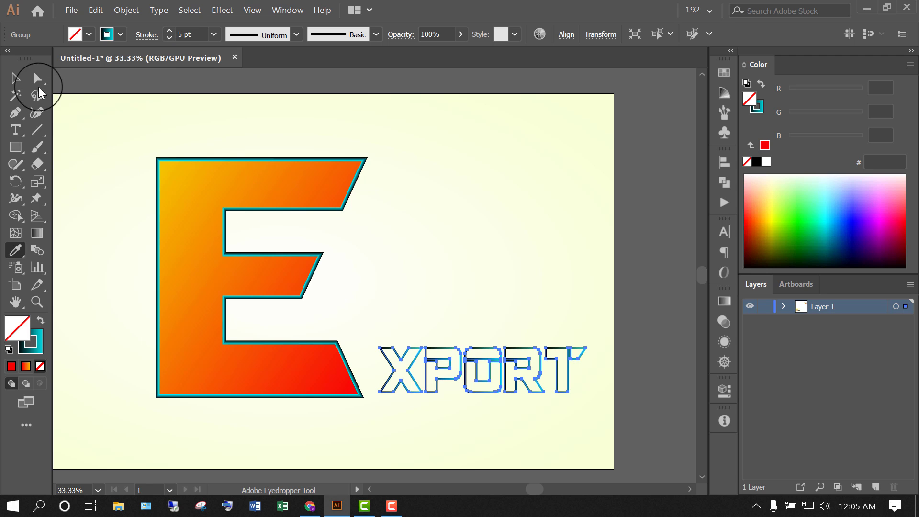
left_click(15, 77)
left_click(390, 311)
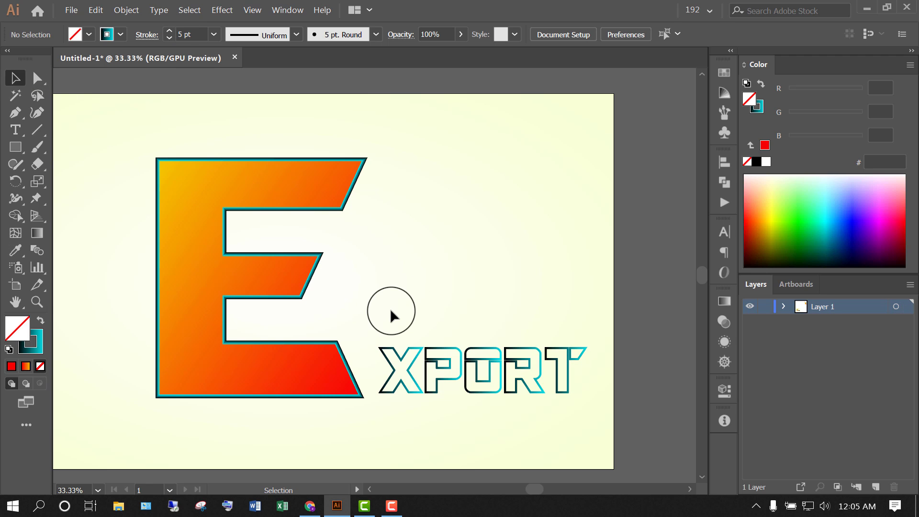
Apply the black-to-cyan gradient across the XPORT letters' stroke and inspect the outline up close.
scroll(607, 400, "up", 1)
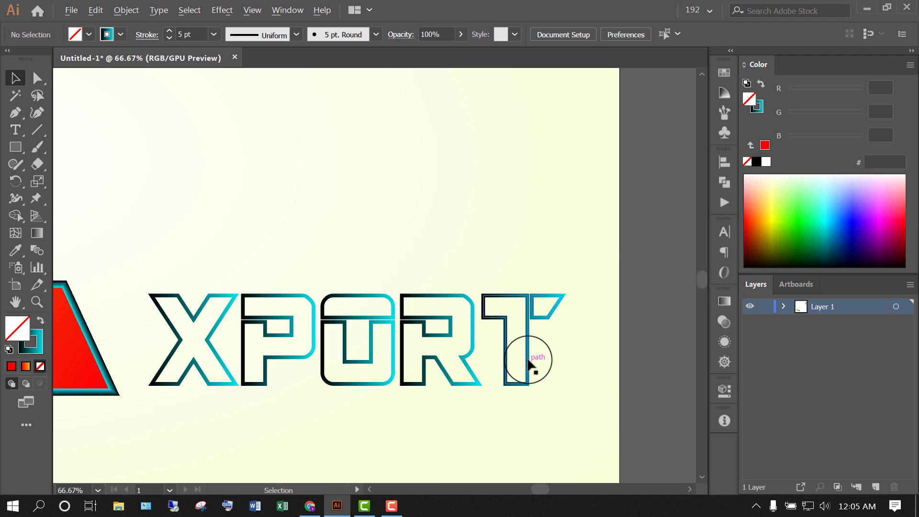
scroll(531, 365, "up", 1)
scroll(529, 366, "down", 1)
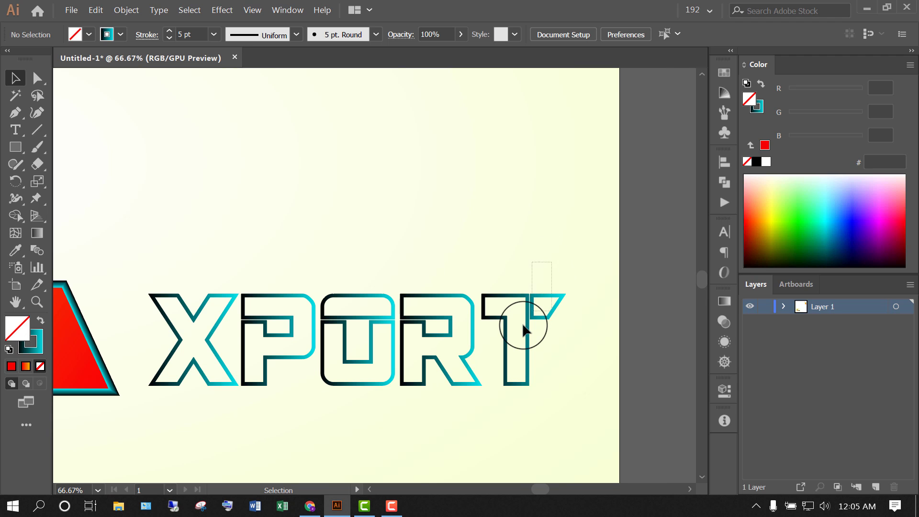
left_click(522, 323)
left_click(724, 300)
left_click(561, 350)
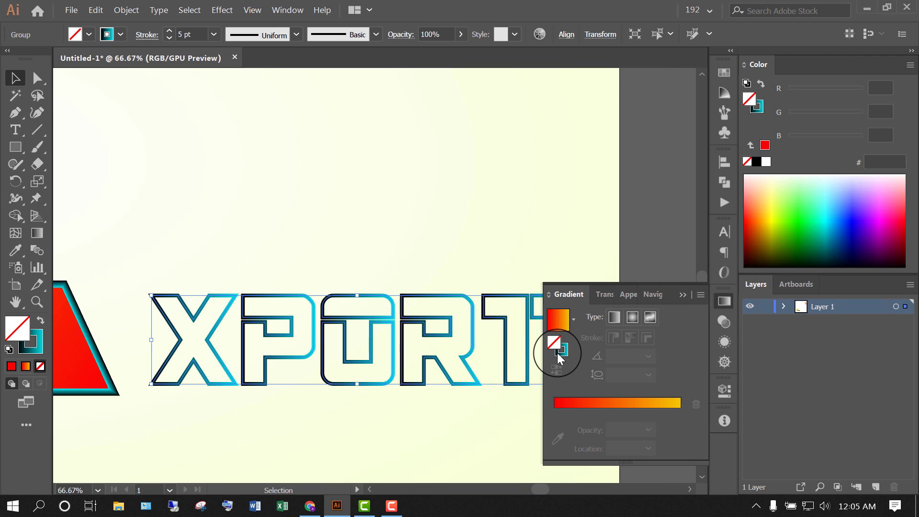
left_click(644, 339)
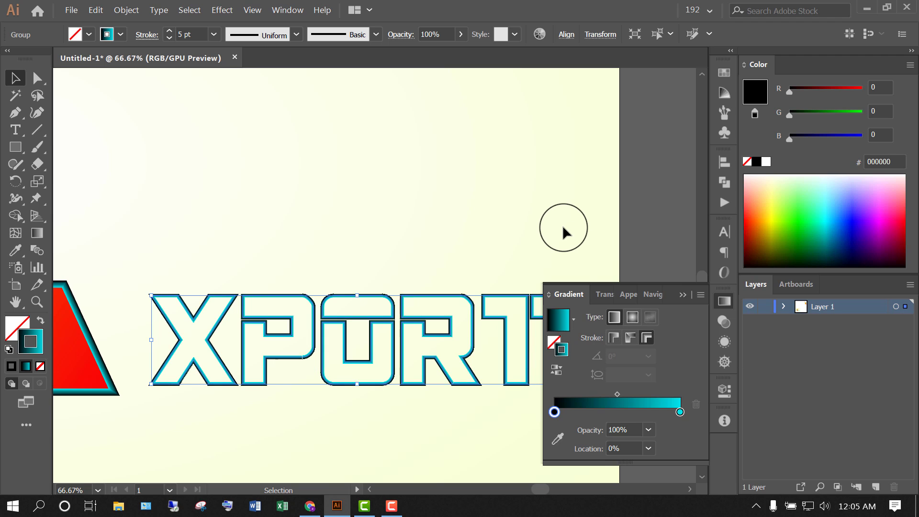
left_click(562, 261)
left_click(723, 303)
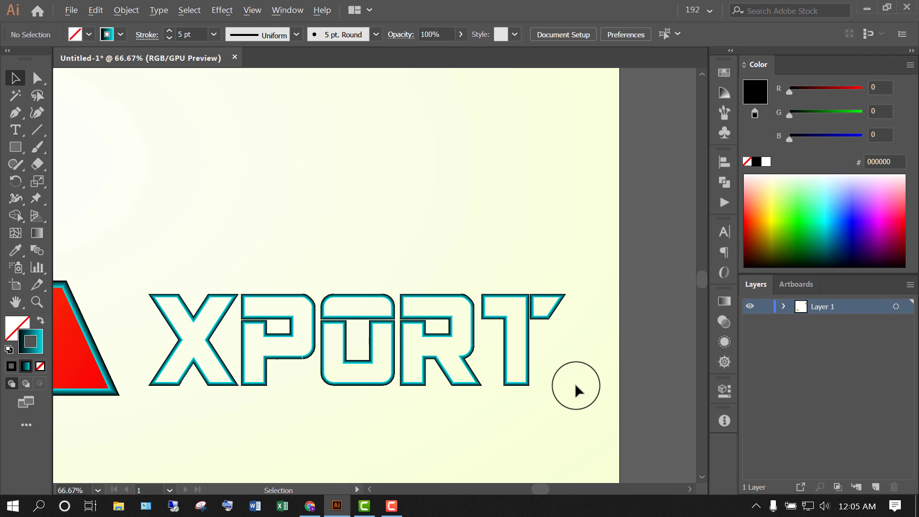
scroll(441, 297, "up", 3)
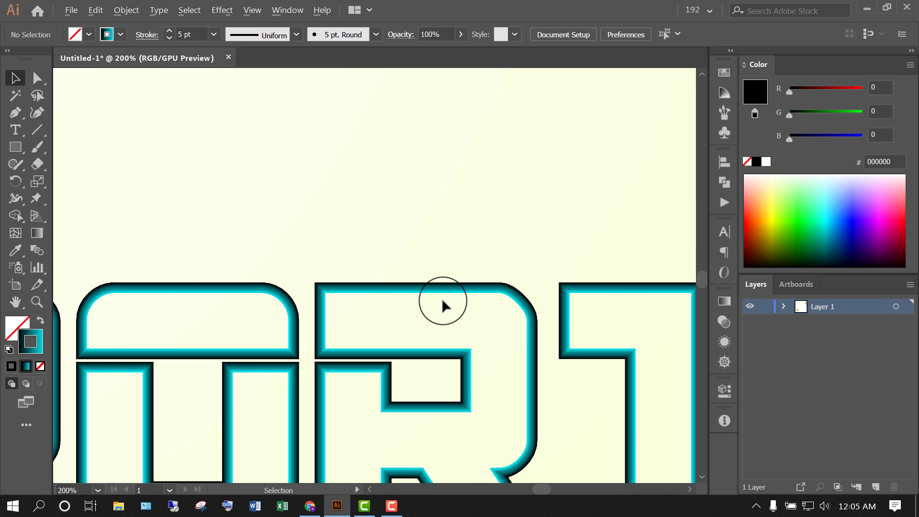
scroll(441, 298, "down", 7)
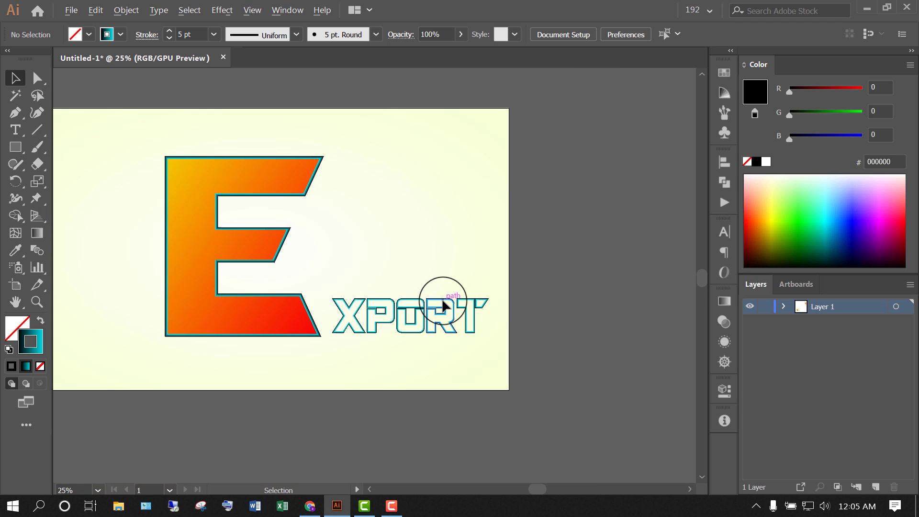
Align the bottom edges of the E and the XPORT lettering and deselect them.
left_click_drag(192, 212, 245, 243)
scroll(439, 336, "up", 2)
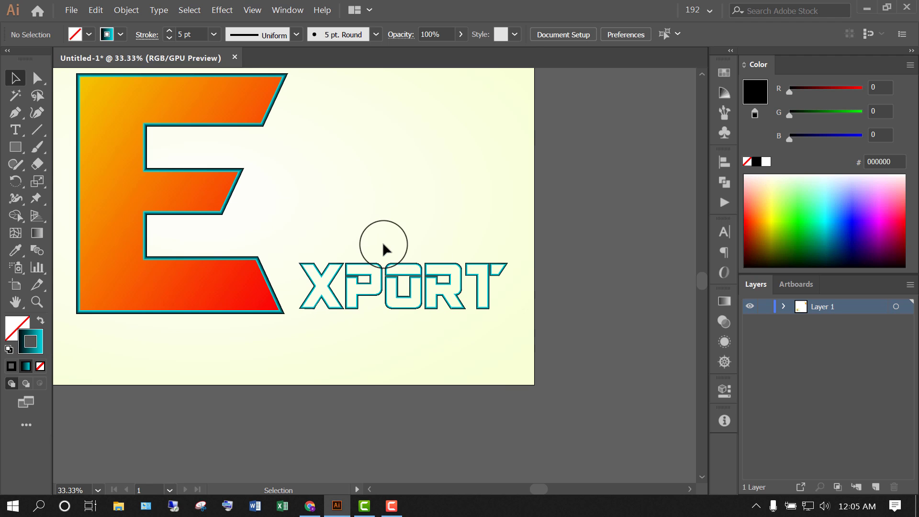
left_click_drag(385, 241, 252, 300)
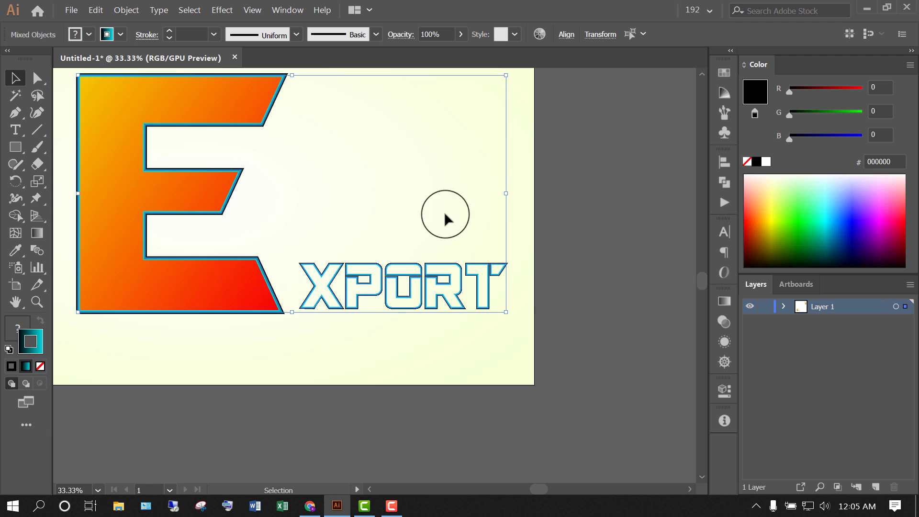
left_click(567, 34)
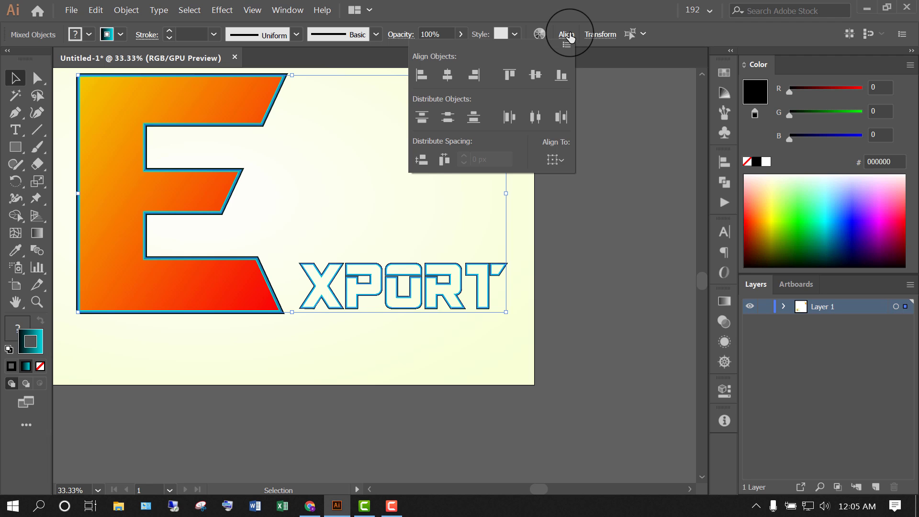
left_click(554, 83)
left_click(432, 371)
Group the E and the XPORT lettering into one object.
scroll(352, 346, "down", 1)
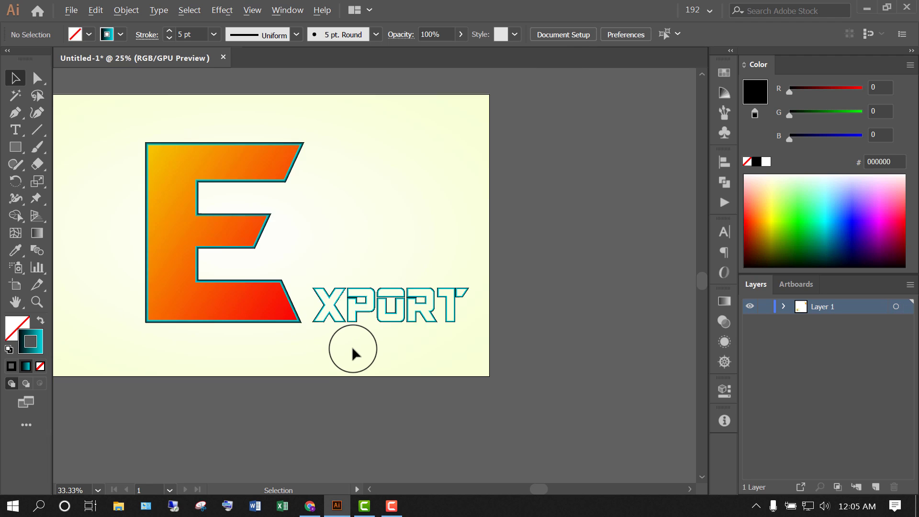
scroll(352, 347, "down", 1)
left_click_drag(180, 228, 368, 323)
right_click(368, 323)
left_click(423, 206)
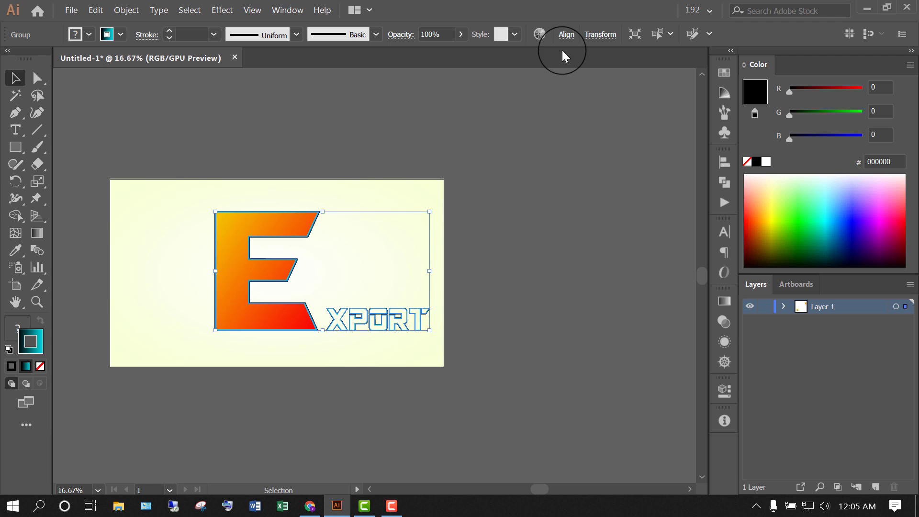
Center the grouped logo horizontally and vertically on the artboard.
left_click(566, 36)
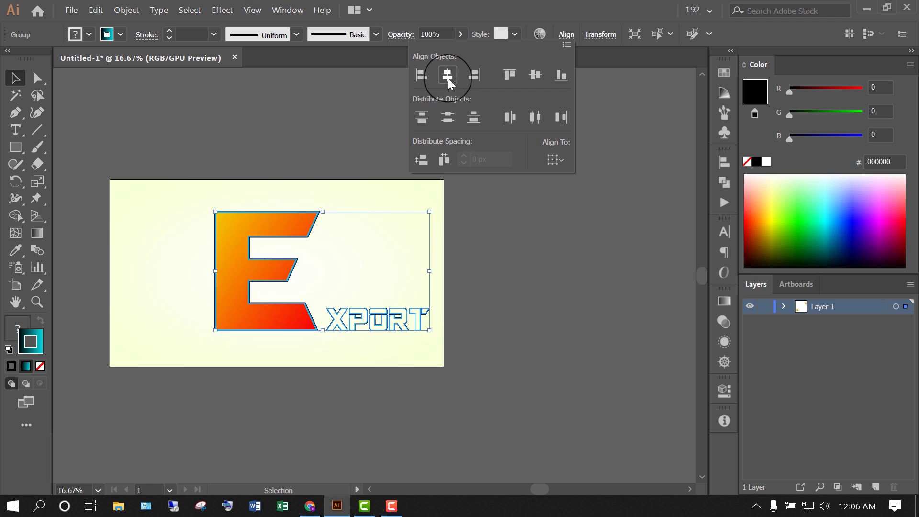
left_click(556, 159)
left_click(576, 206)
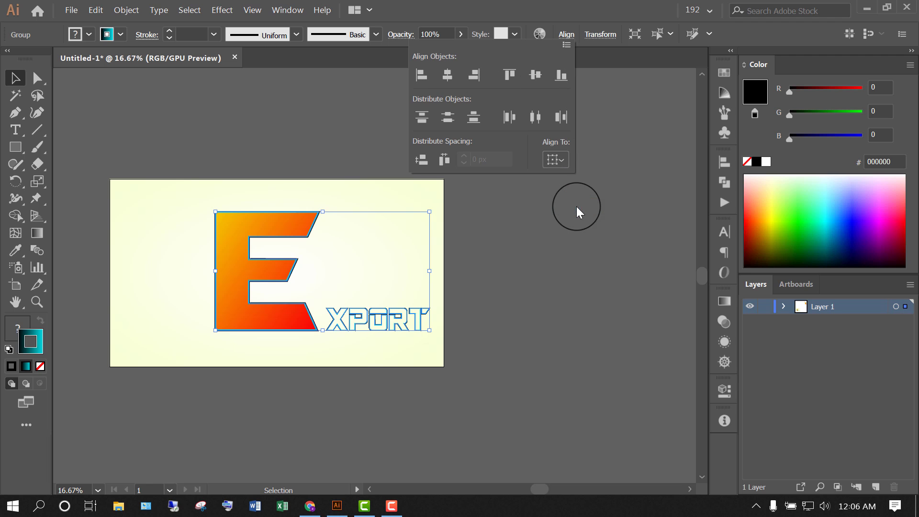
left_click(447, 75)
left_click(542, 76)
left_click(422, 277)
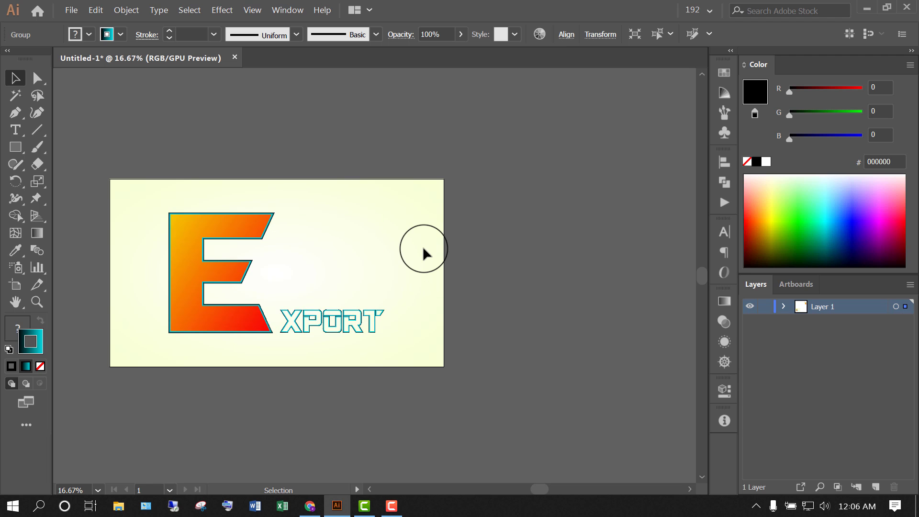
View the finished logo in full-screen mode with the panels hidden and the artboard fitted to the window.
key("Tab")
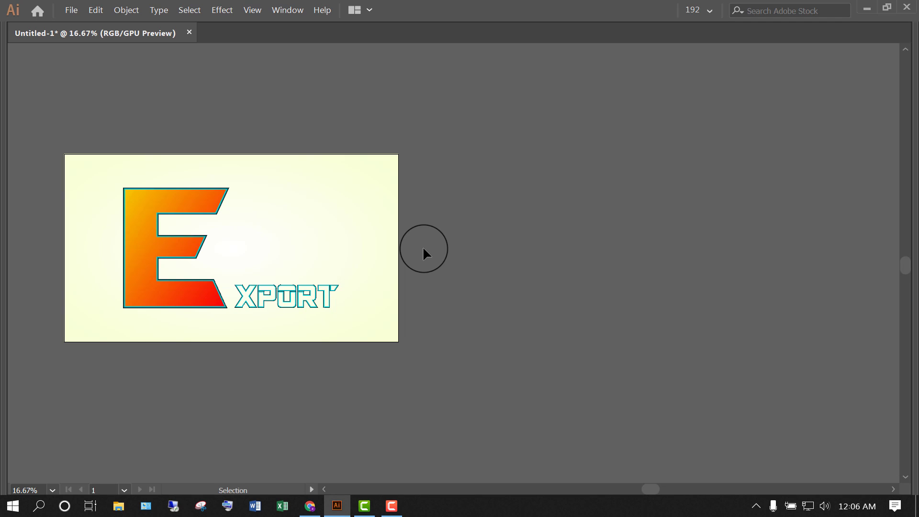
key("f")
key("f")
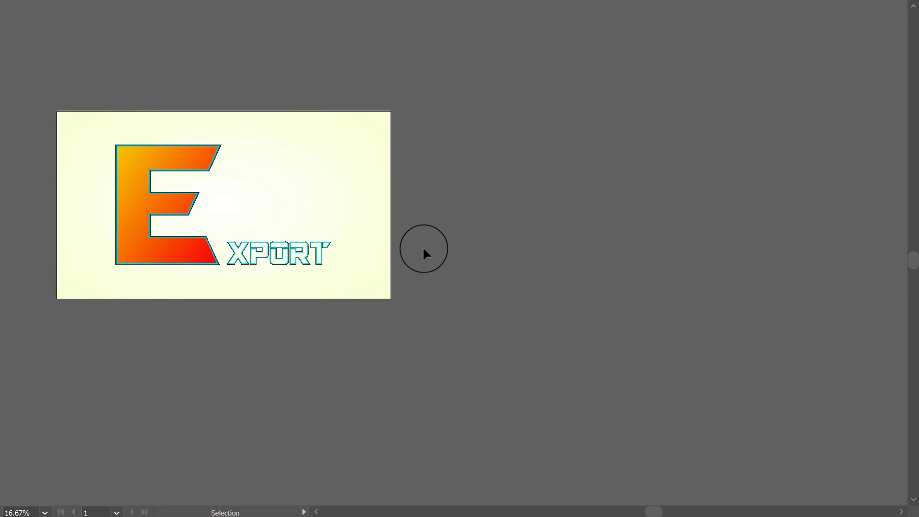
key("ctrl+0")
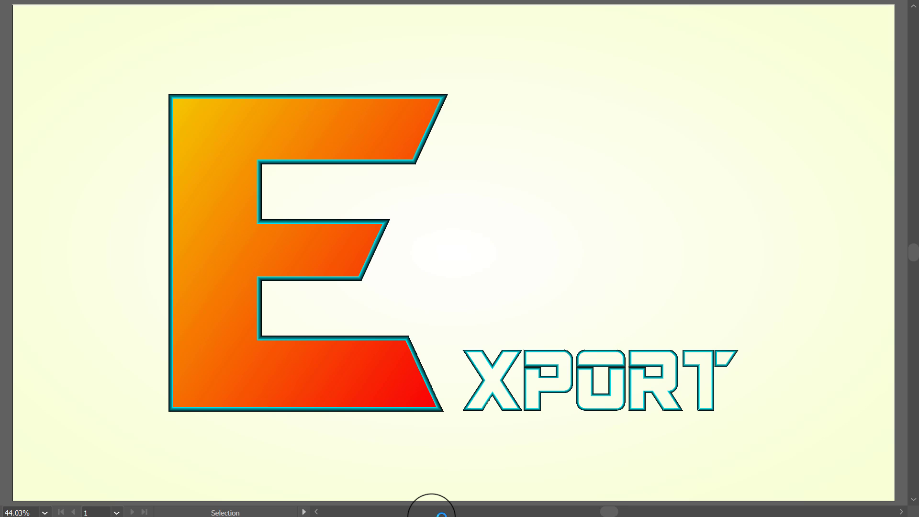